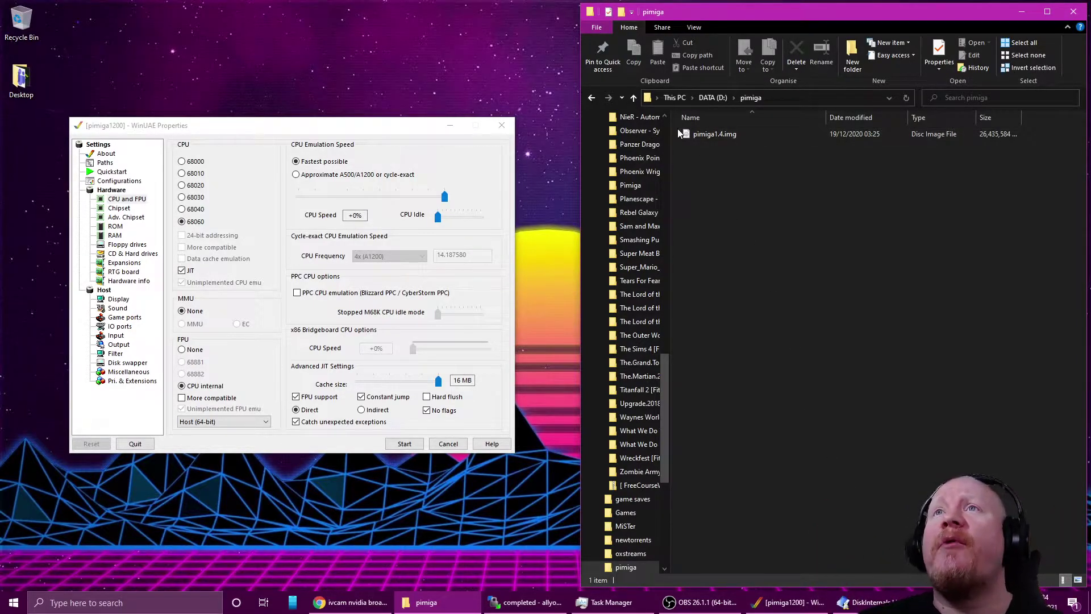
# Select pimiga1.4.img in the D:\pimiga folder and switch to DiskInternals Linux Reader, moving its window clear
pyautogui.click(733, 134)
pyautogui.click(752, 180)
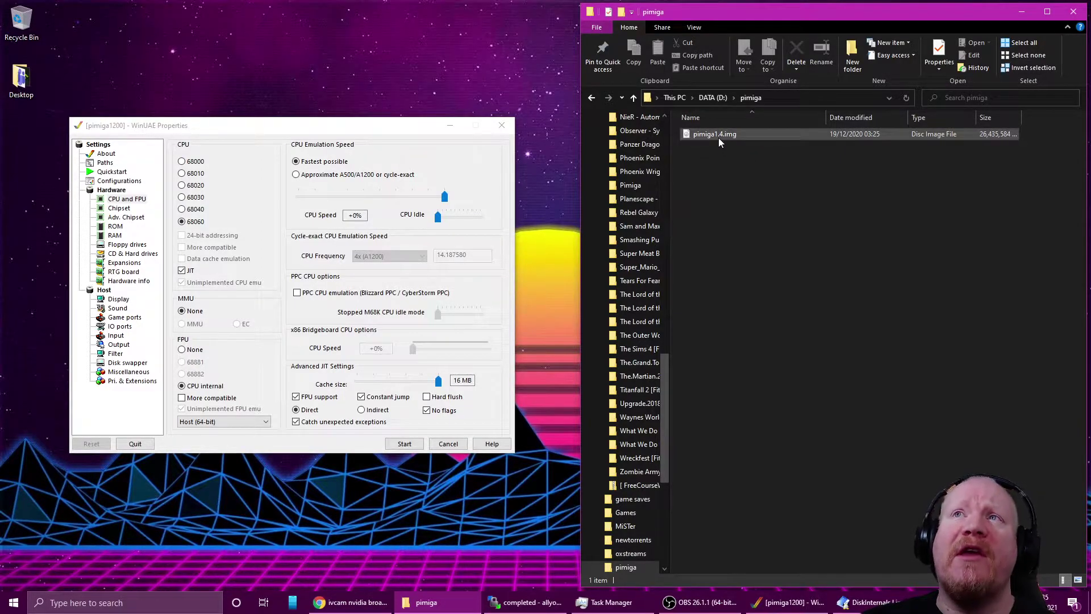
pyautogui.click(691, 135)
pyautogui.click(868, 603)
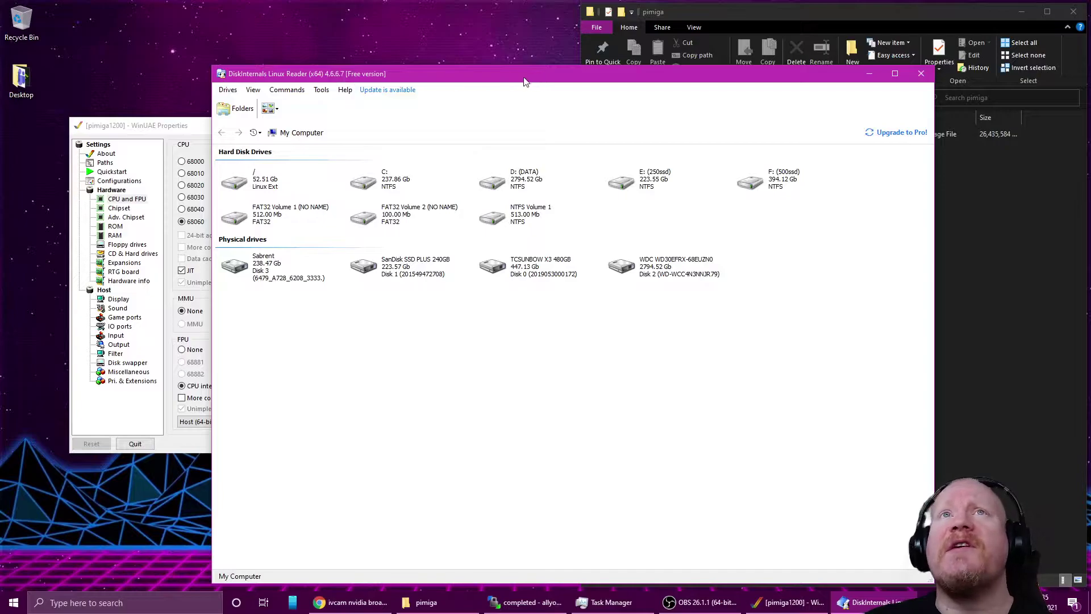
pyautogui.moveTo(525, 82); pyautogui.dragTo(523, 93)
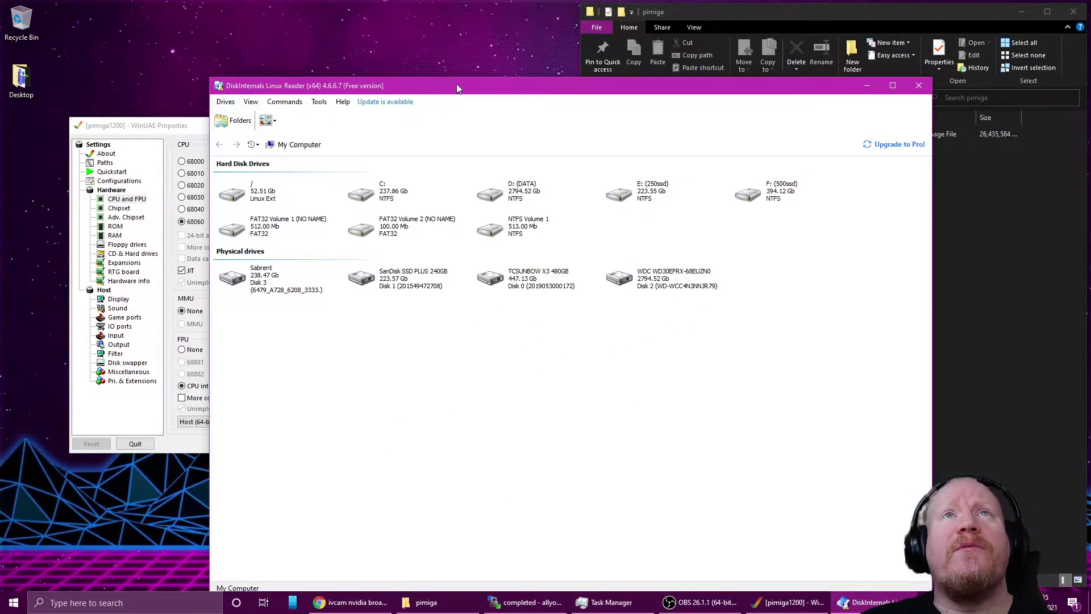
pyautogui.moveTo(458, 87); pyautogui.dragTo(395, 63)
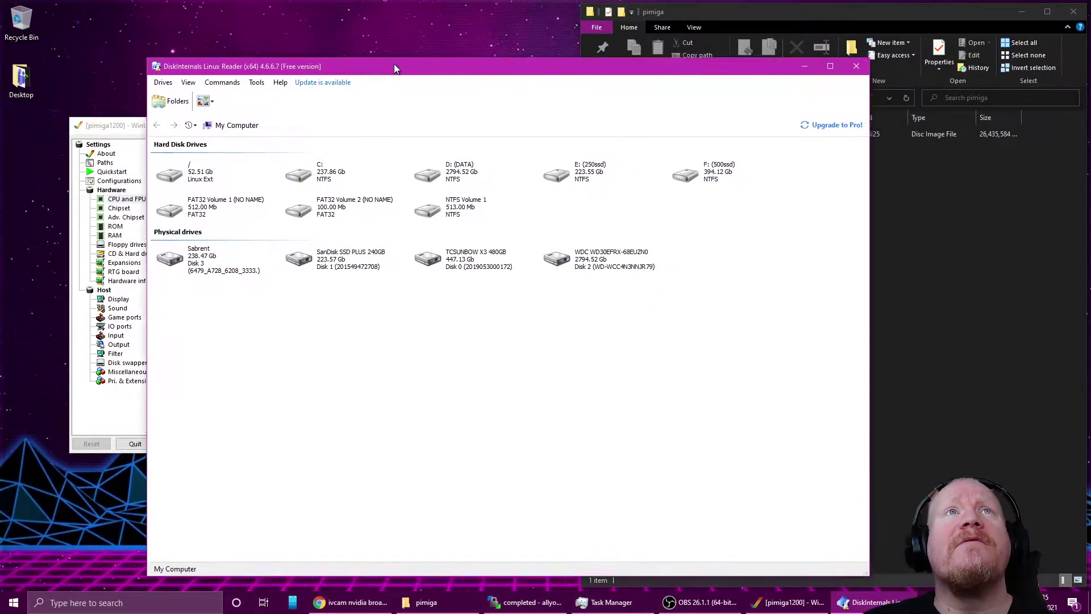
# Mount D:\pimiga\pimiga1.4.img as a raw disk image
pyautogui.click(162, 80)
pyautogui.click(186, 111)
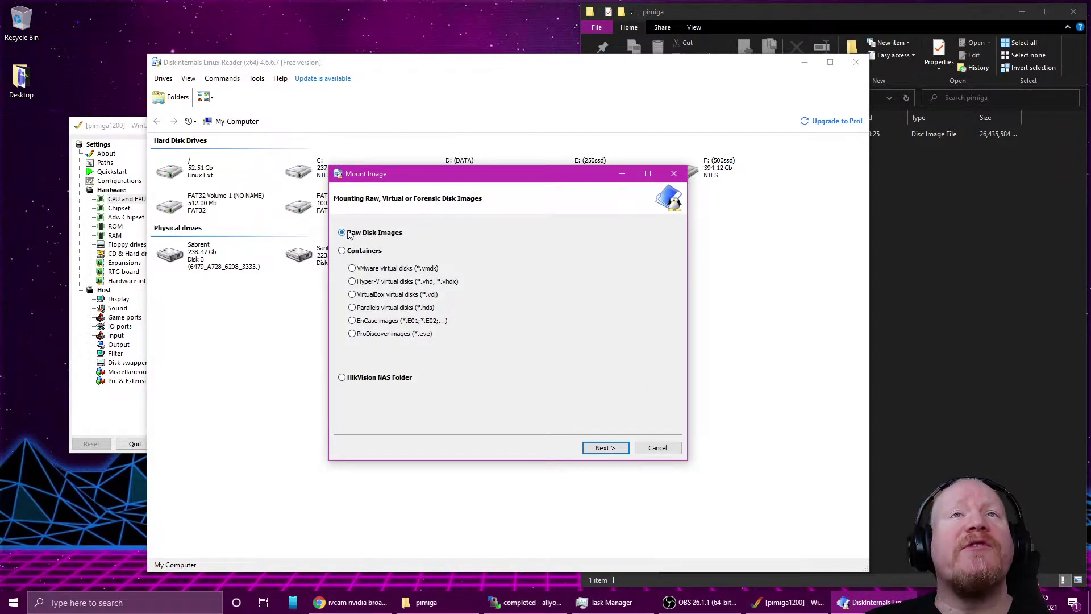
pyautogui.click(611, 448)
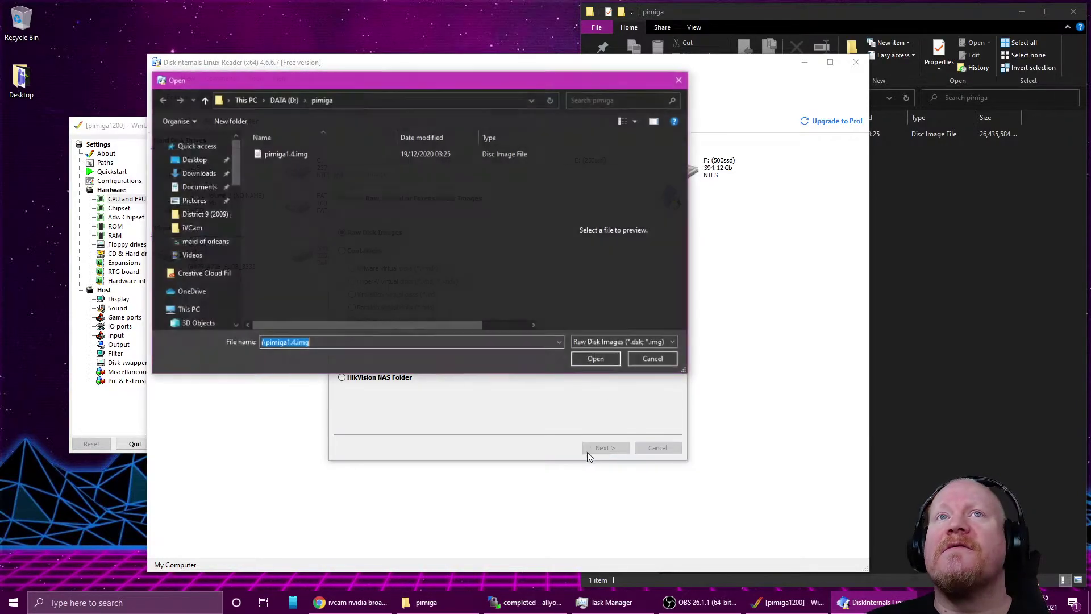
pyautogui.click(283, 154)
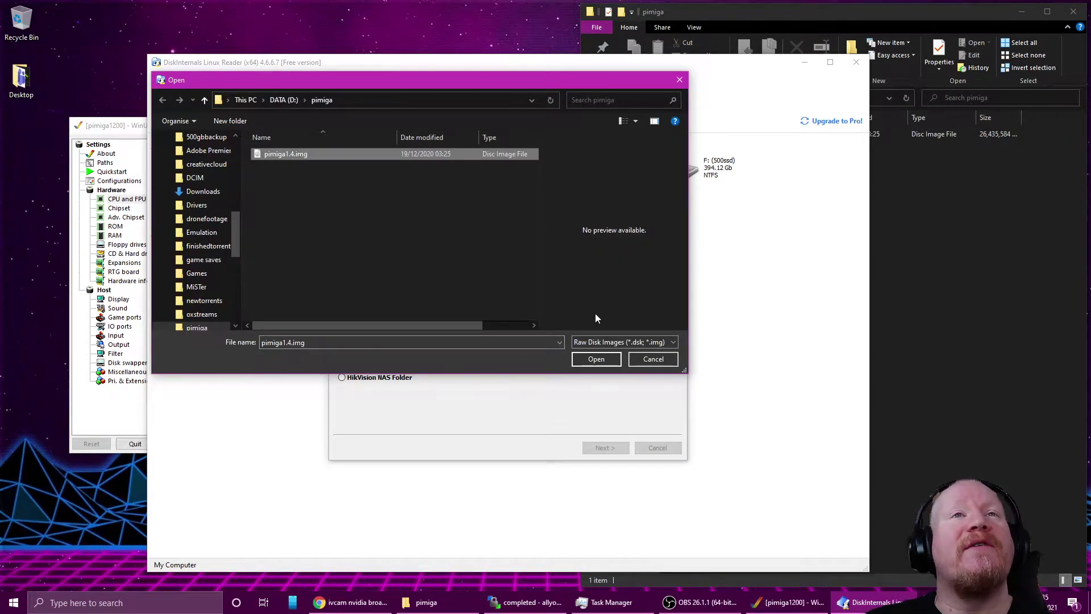
pyautogui.click(595, 360)
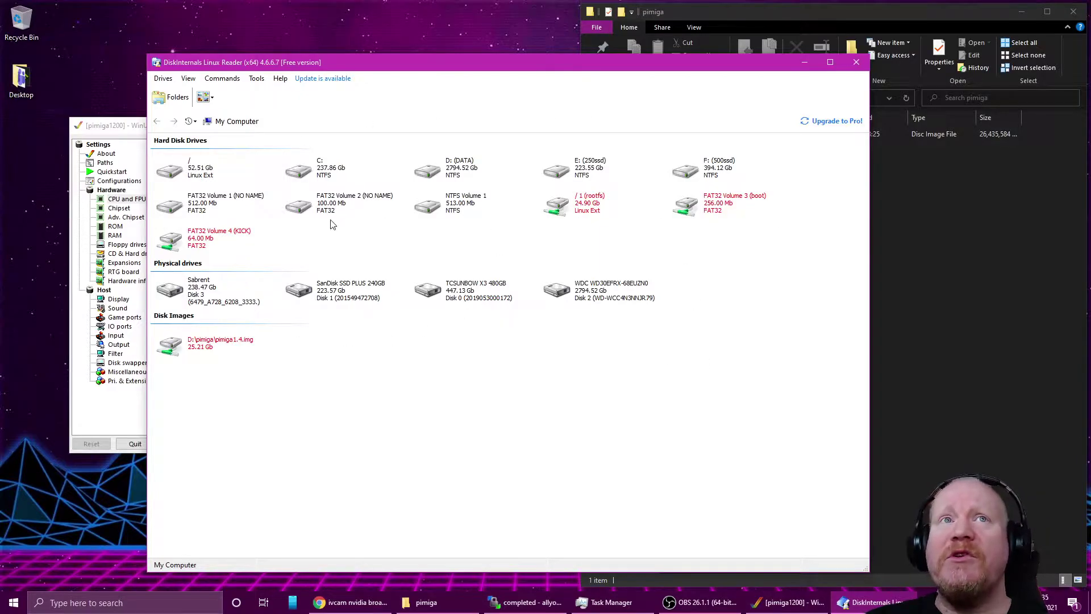
# Open the image's rootfs Linux volume and browse to the home/pi/pimiga/disks folder
pyautogui.click(585, 214)
pyautogui.doubleClick(566, 202)
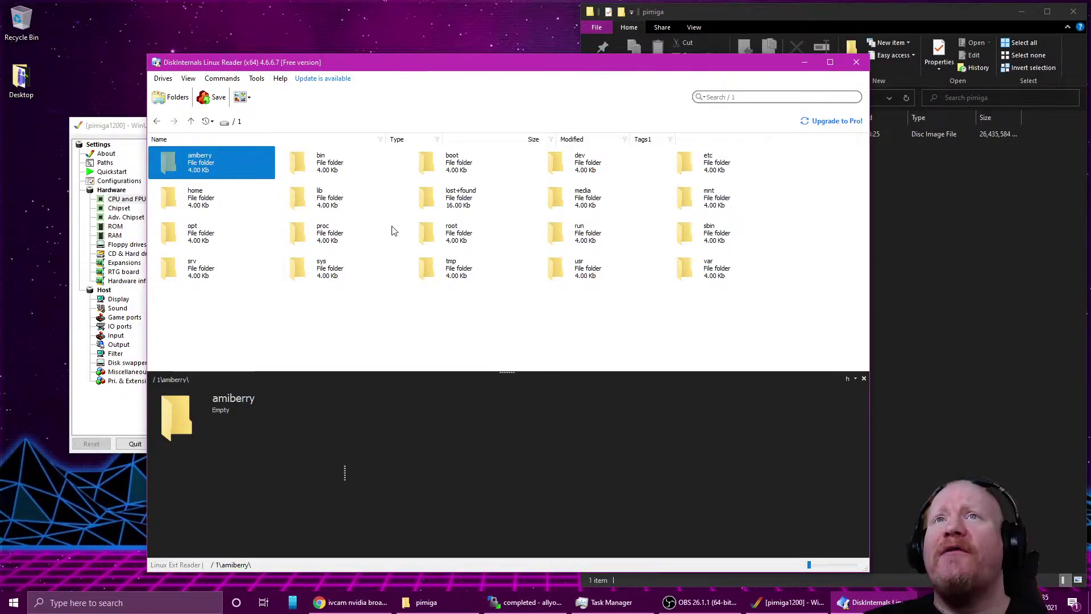
pyautogui.doubleClick(184, 200)
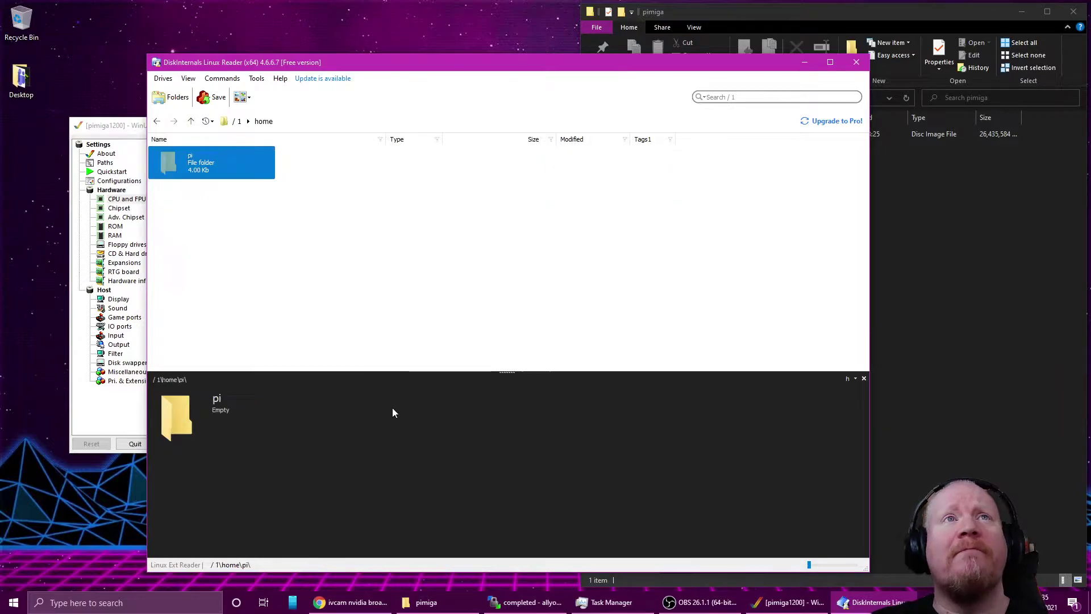
pyautogui.doubleClick(191, 174)
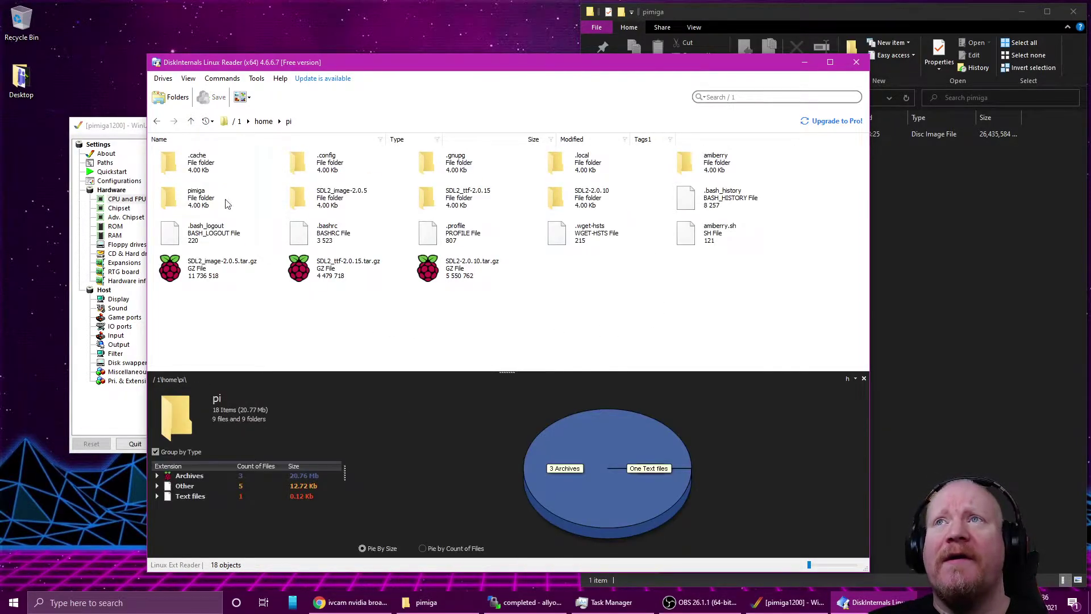
pyautogui.doubleClick(176, 211)
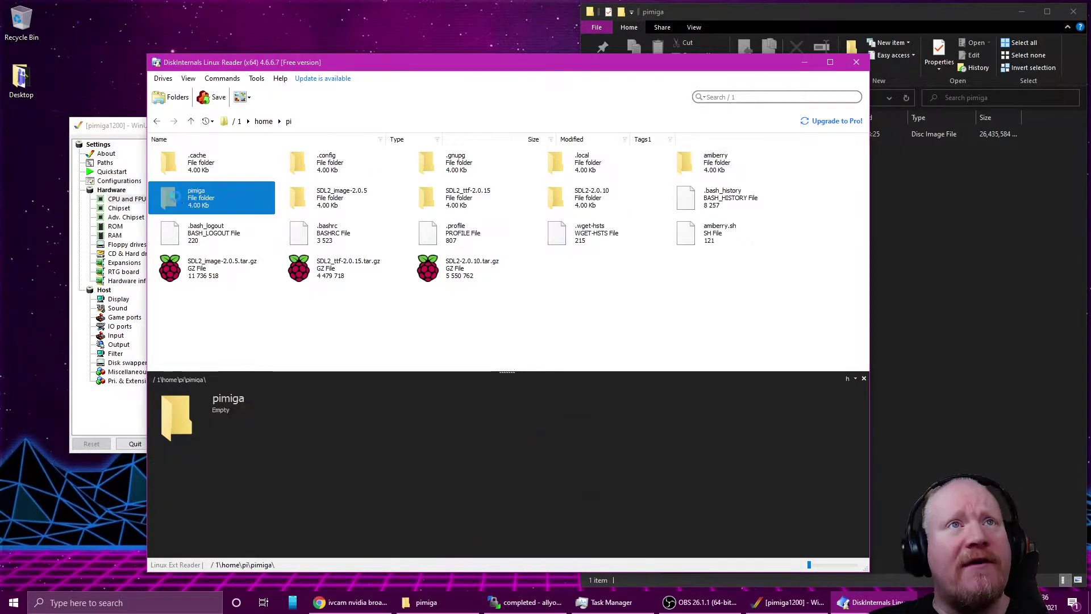
pyautogui.click(342, 283)
pyautogui.doubleClick(319, 165)
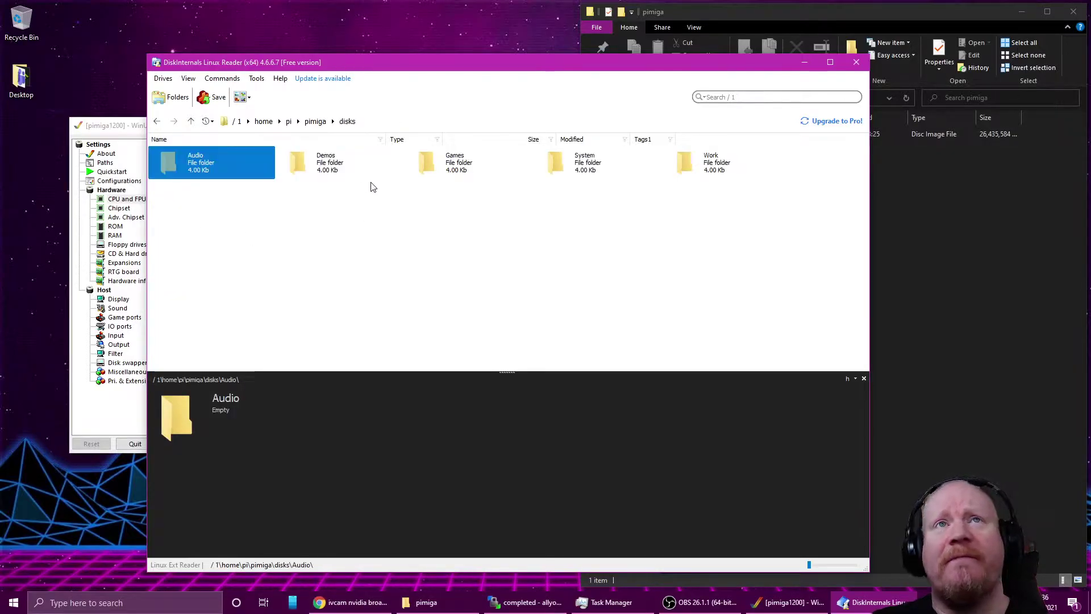
# Select the Audio, Demos, Games, System and Work folders and start exporting them with the Save Files option
pyautogui.click(455, 233)
pyautogui.moveTo(777, 224); pyautogui.dragTo(179, 155)
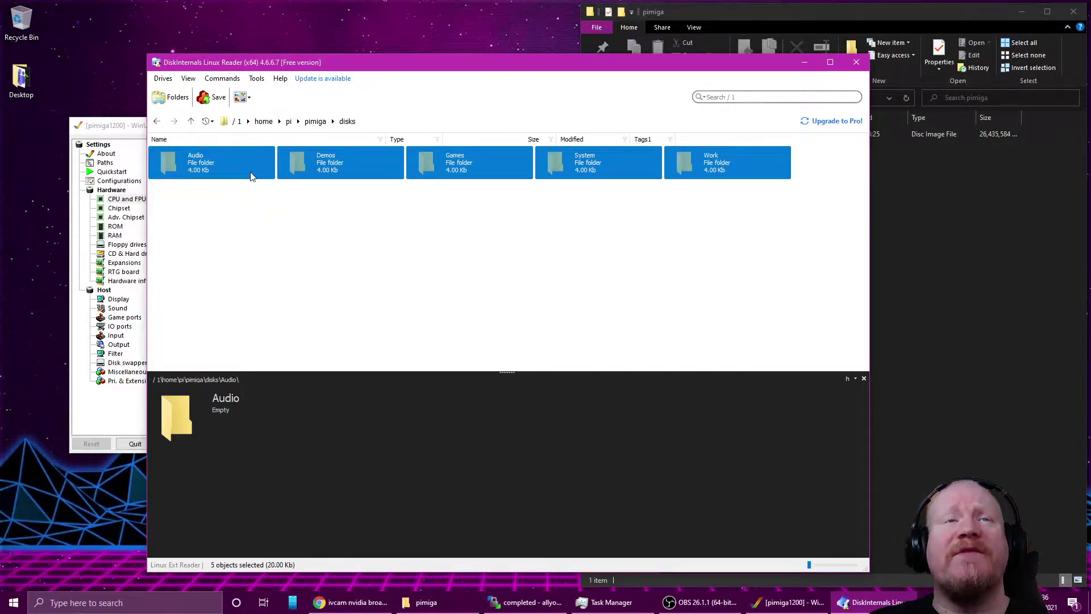
pyautogui.rightClick(200, 162)
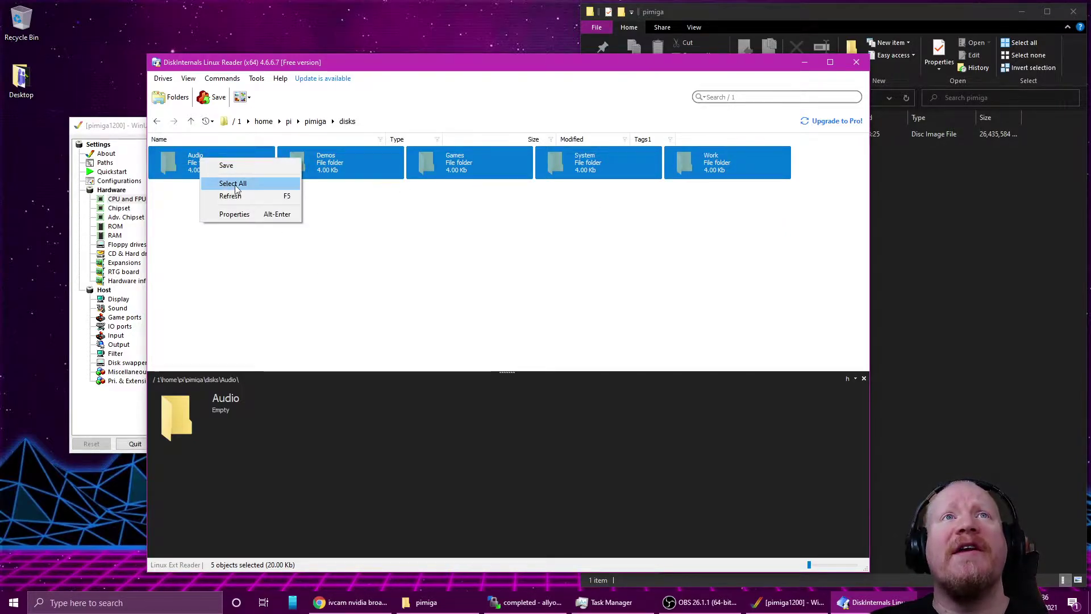
pyautogui.click(264, 166)
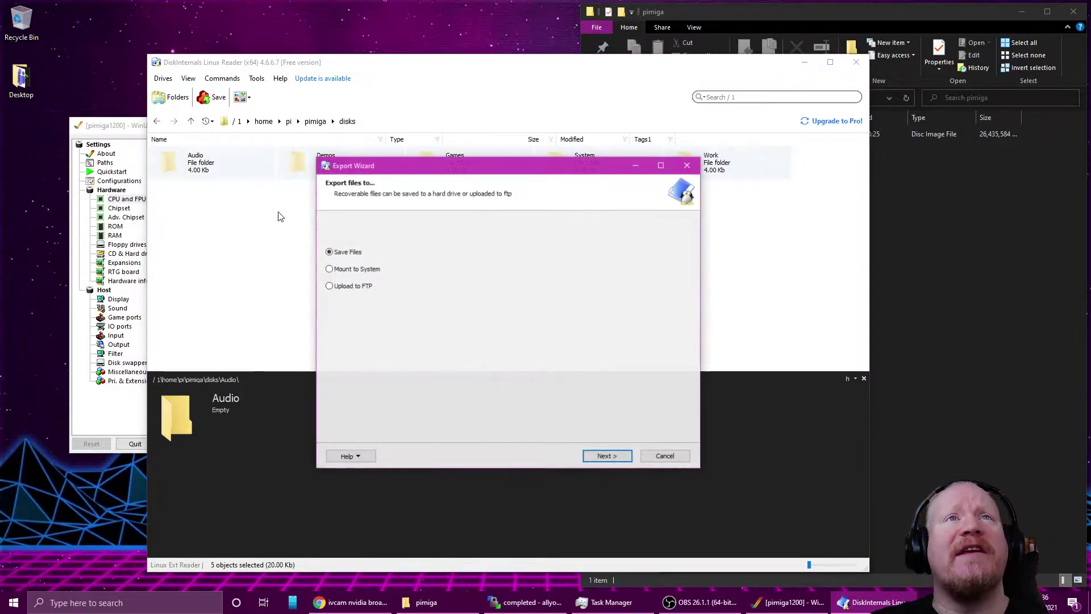
pyautogui.click(603, 456)
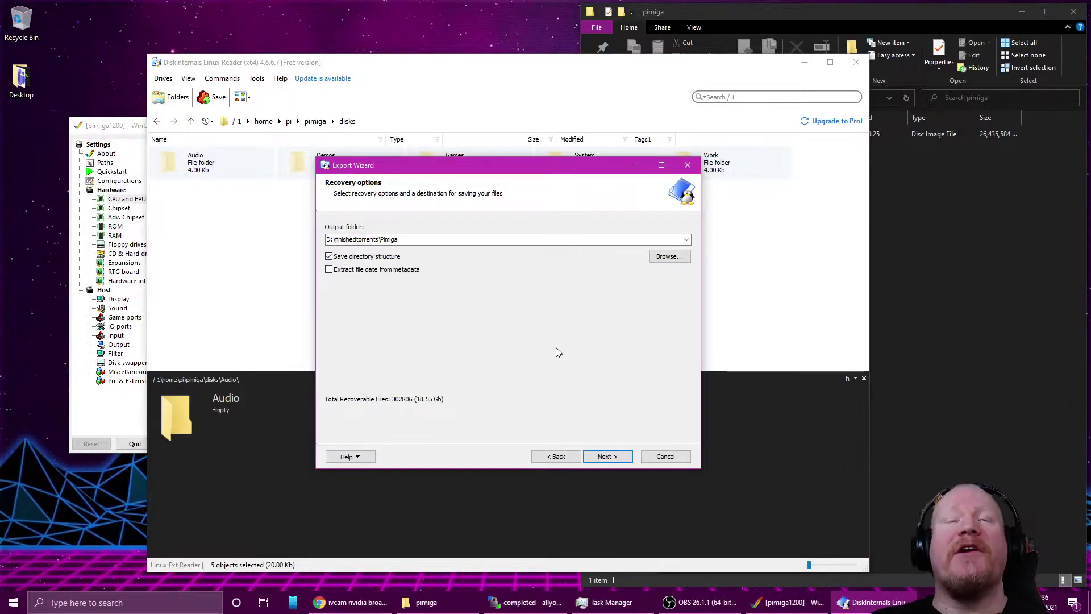
# Set the export's output folder to D:\pimiga and run the export of all five folders
pyautogui.click(663, 256)
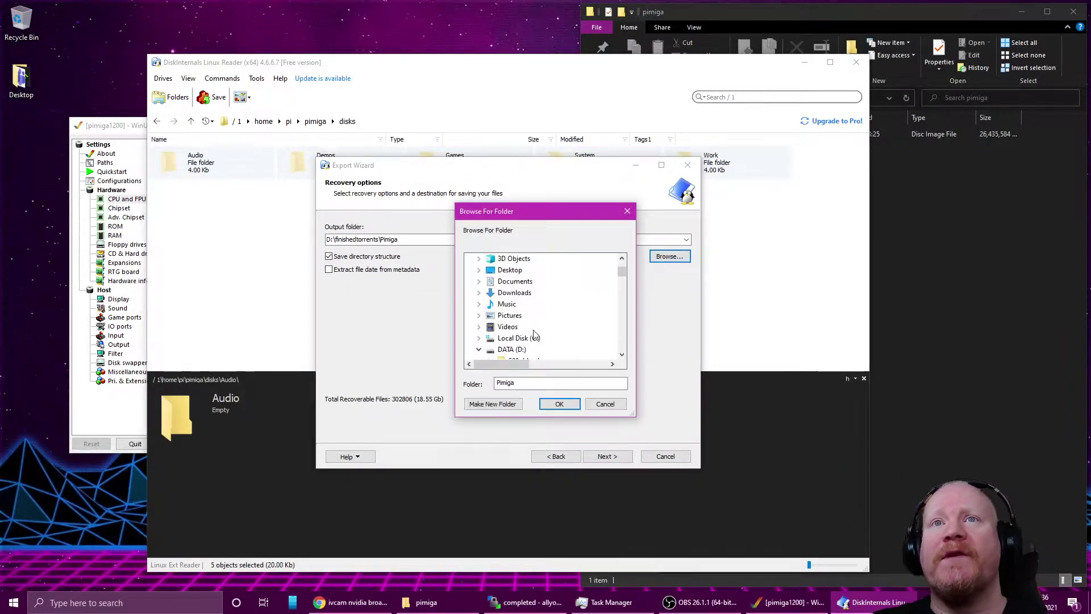
pyautogui.scroll(-6, 624, 278)
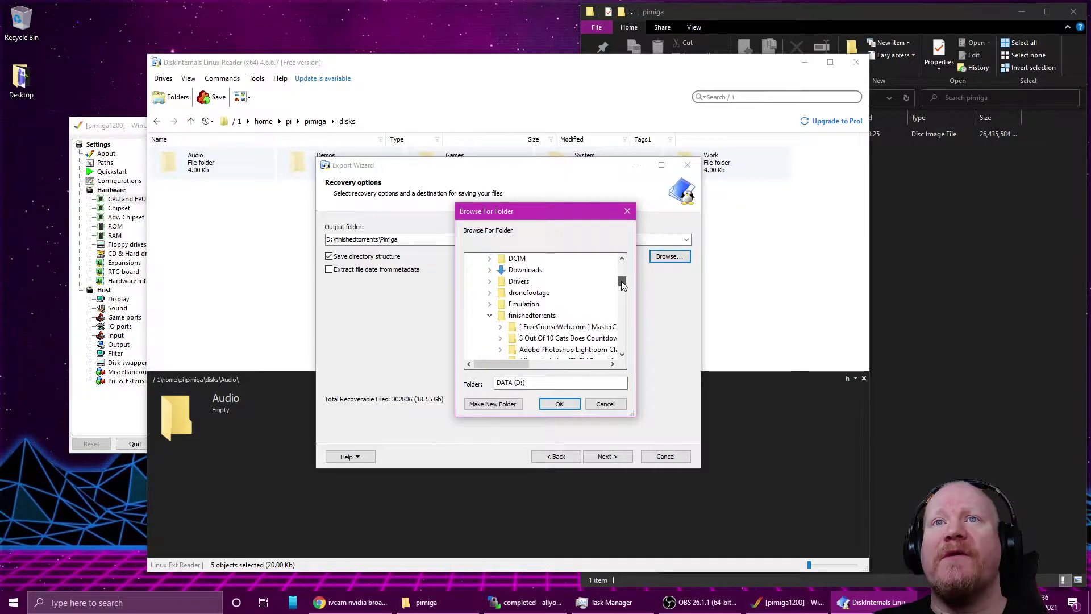
pyautogui.click(489, 269)
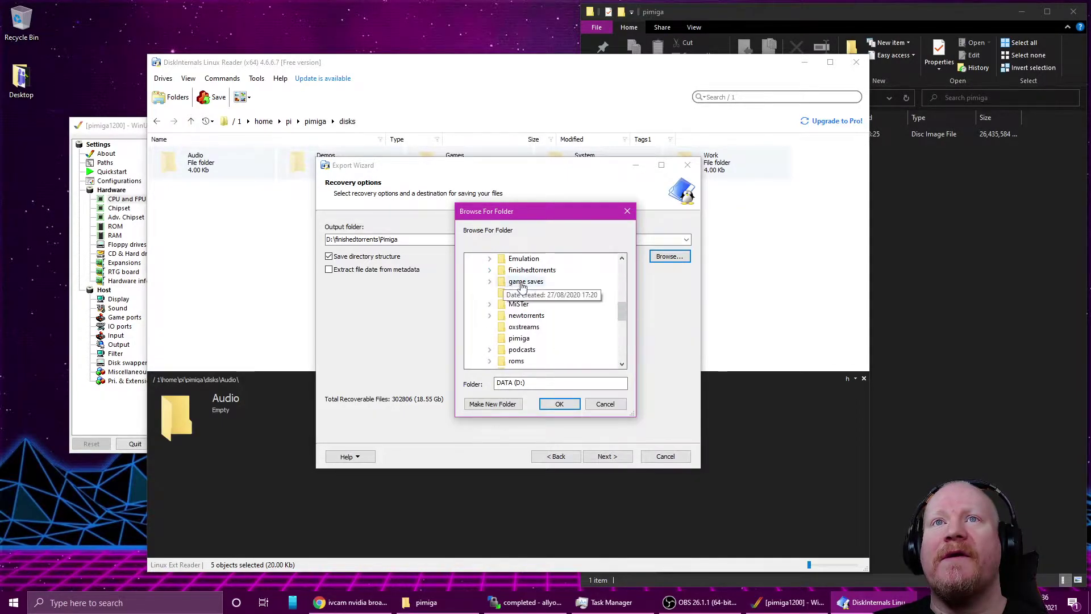
pyautogui.click(519, 304)
pyautogui.click(556, 404)
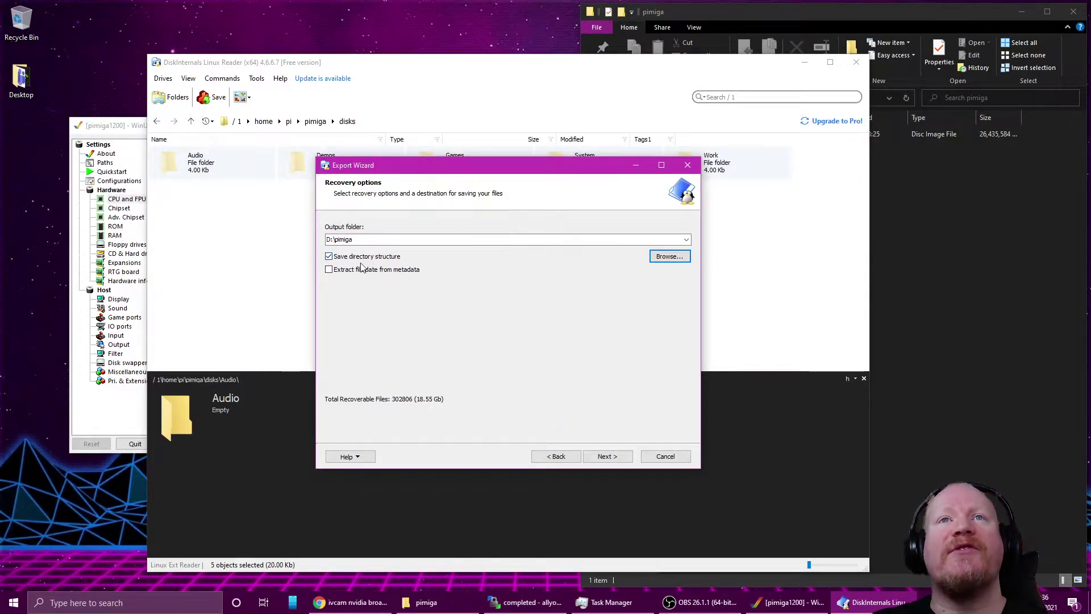
pyautogui.click(606, 456)
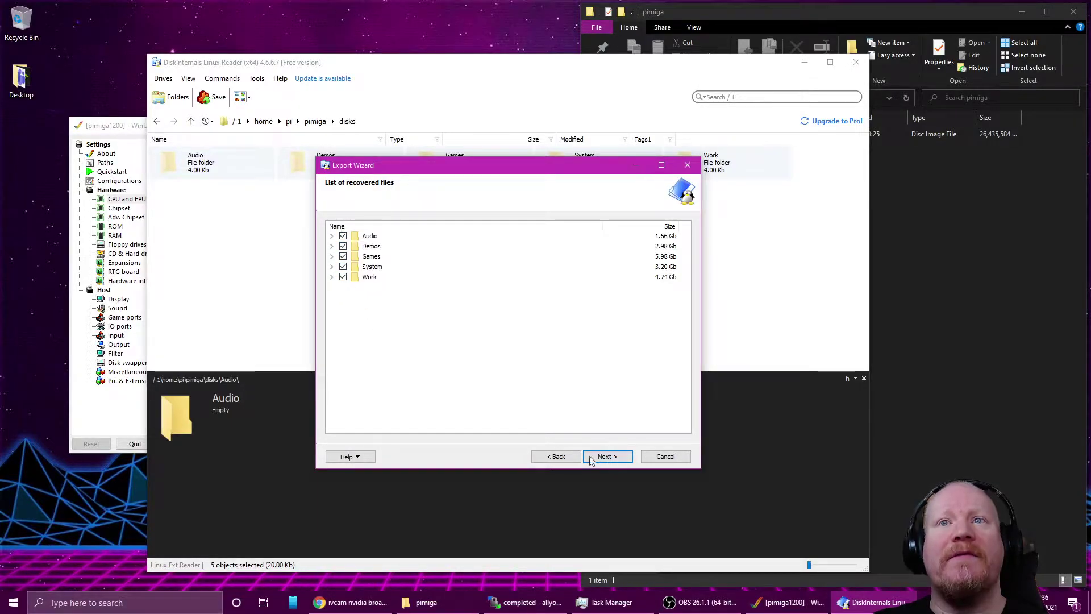
pyautogui.click(608, 457)
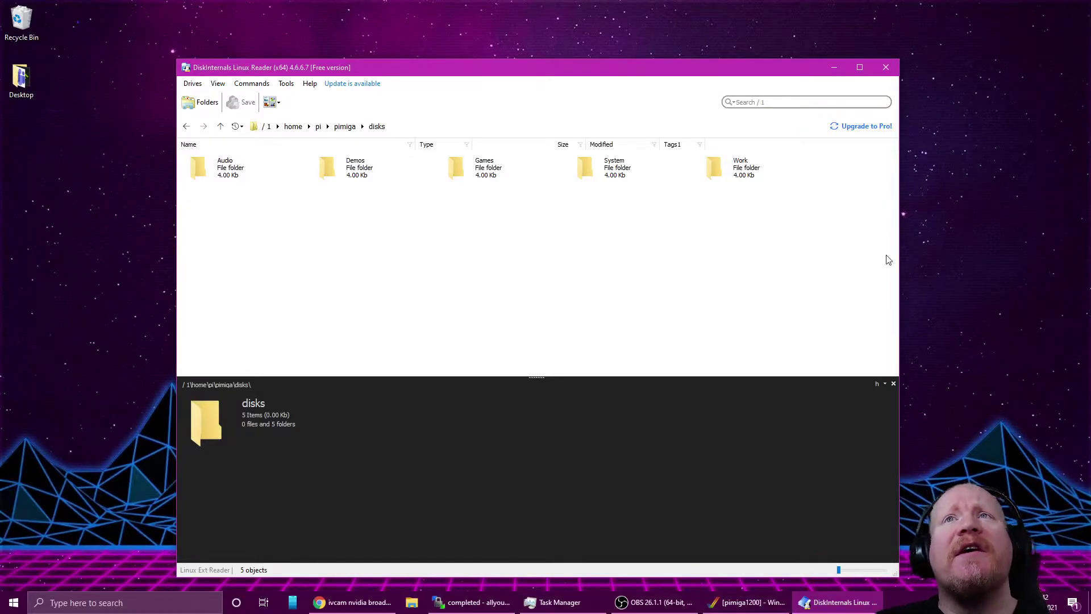
# Go back up to the home/pi folder and open amiberry/conf inside it
pyautogui.click(221, 126)
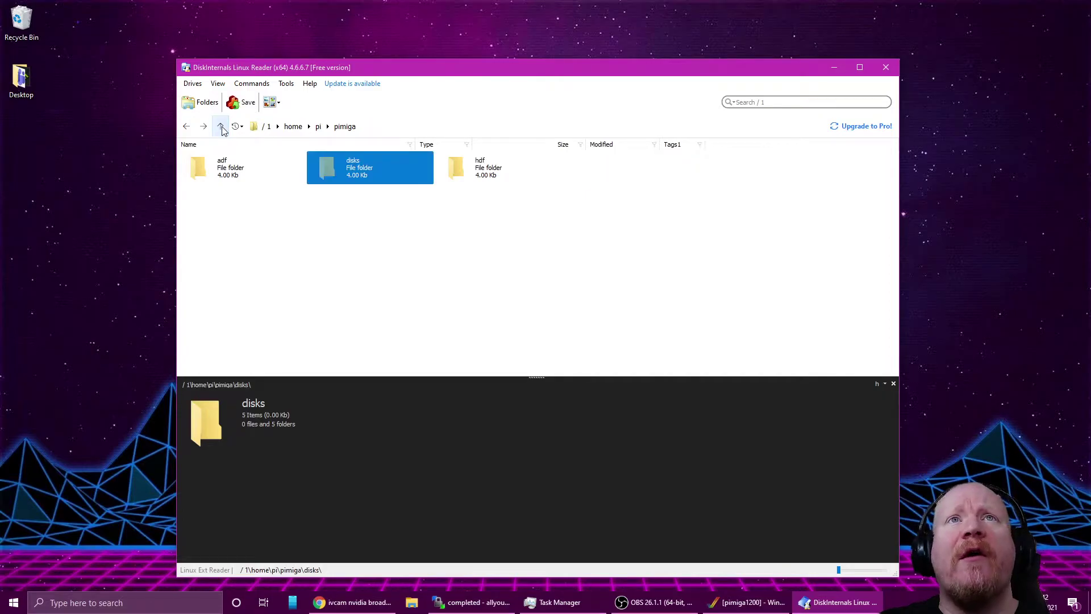
pyautogui.click(221, 126)
pyautogui.click(221, 125)
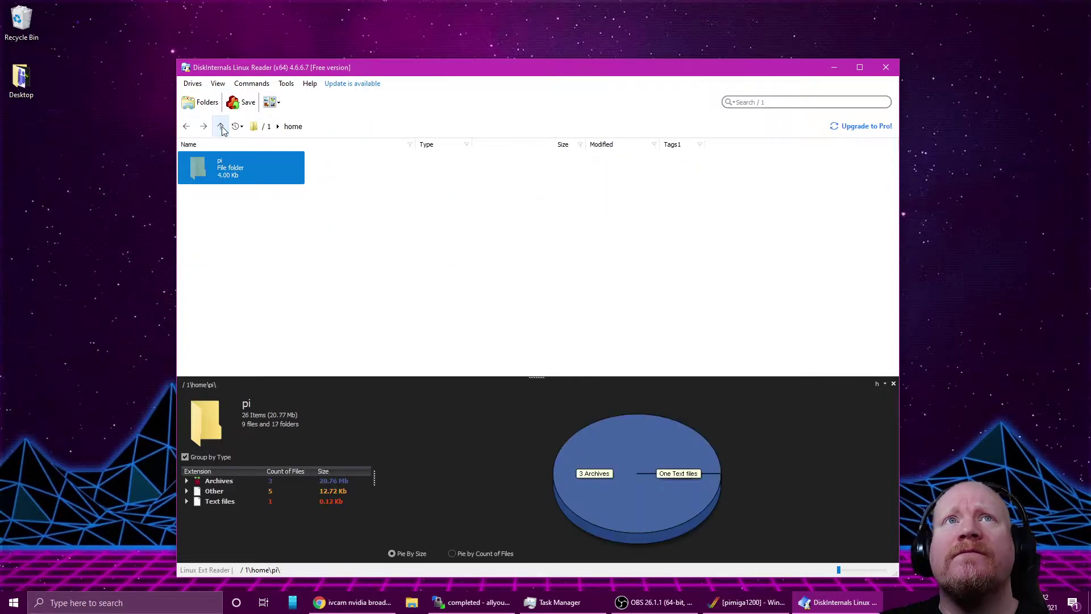
pyautogui.doubleClick(244, 158)
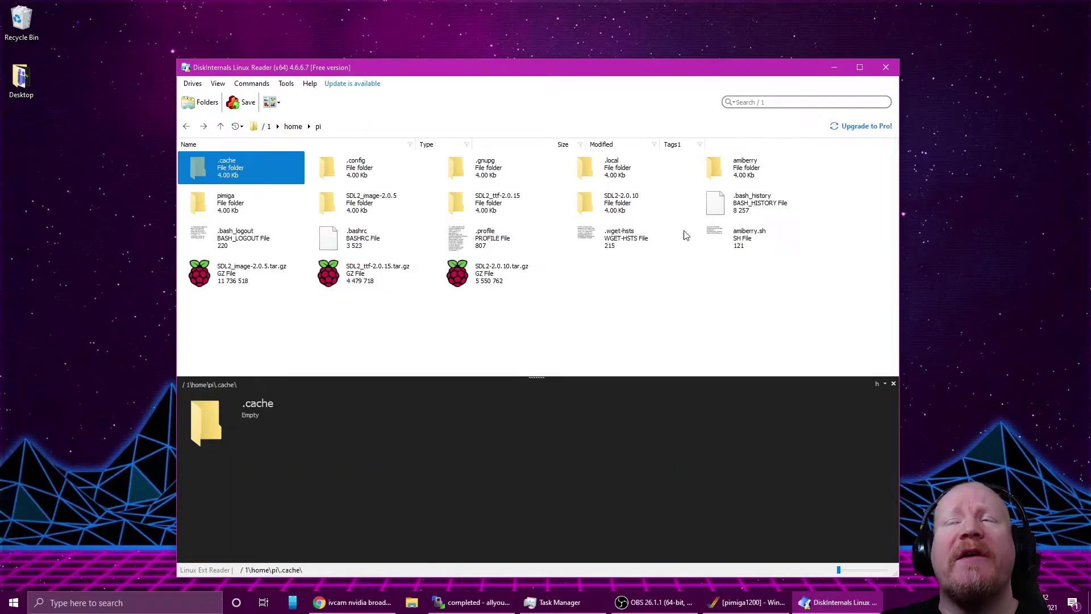
pyautogui.doubleClick(768, 175)
pyautogui.doubleClick(591, 169)
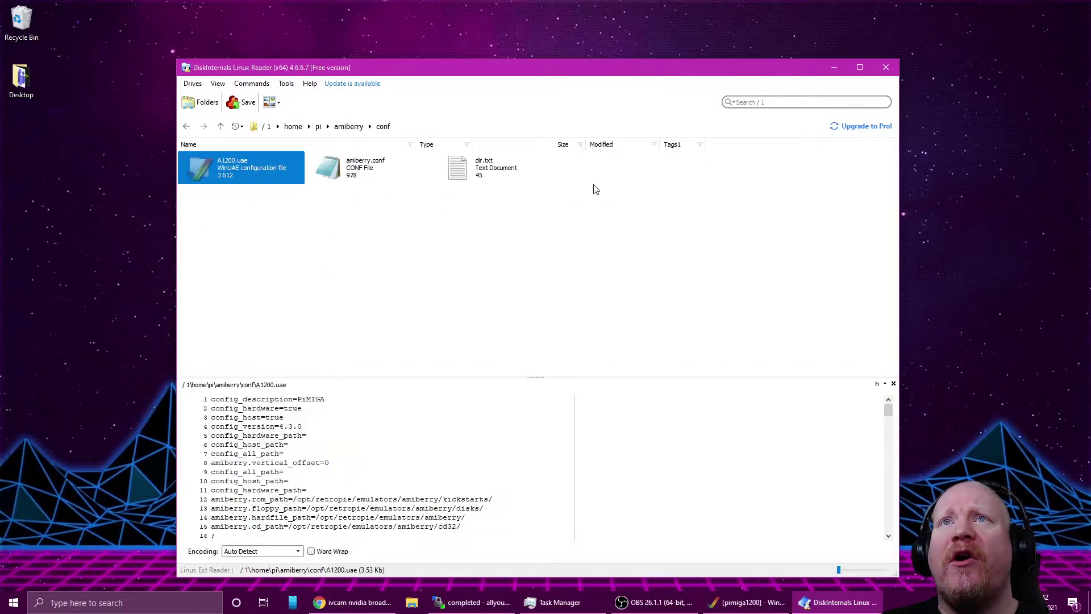
# Export the A1200.uae configuration file to D:\pimiga and finish the export wizard
pyautogui.click(391, 267)
pyautogui.click(251, 176)
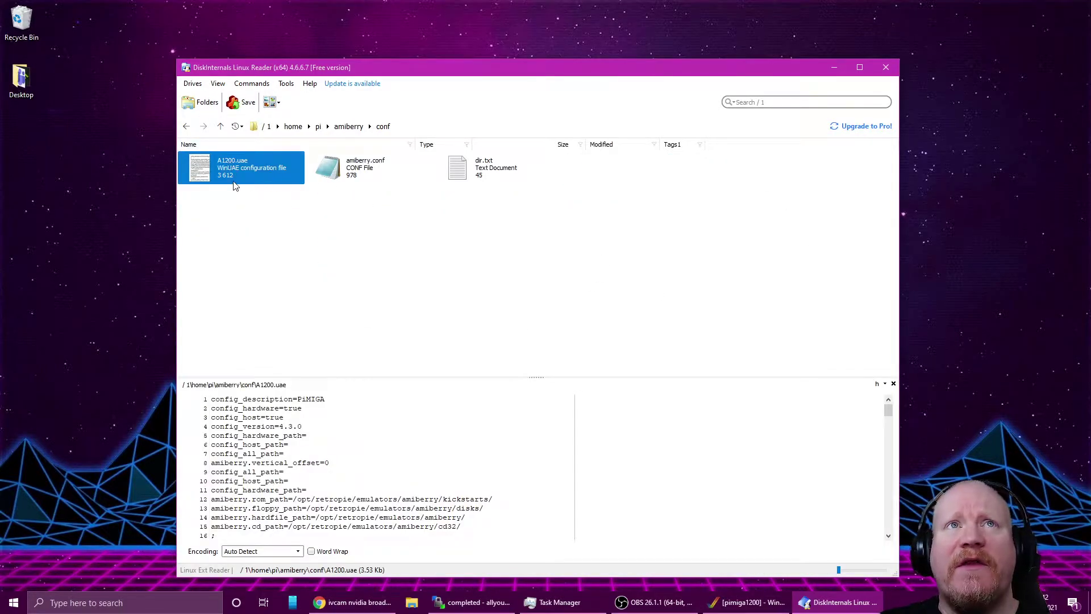
pyautogui.rightClick(218, 175)
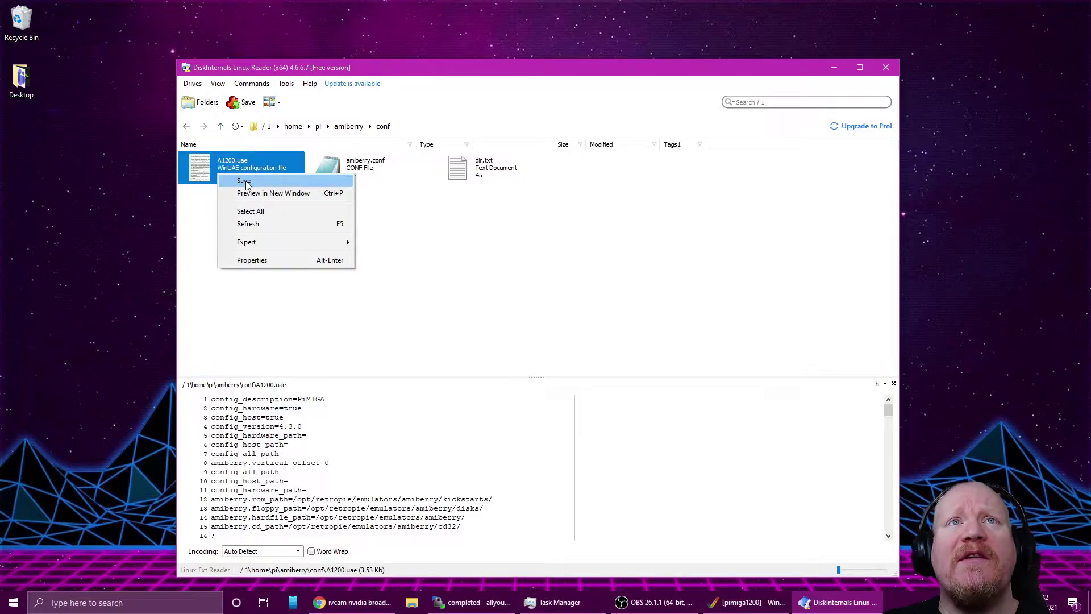
pyautogui.click(245, 181)
pyautogui.click(637, 461)
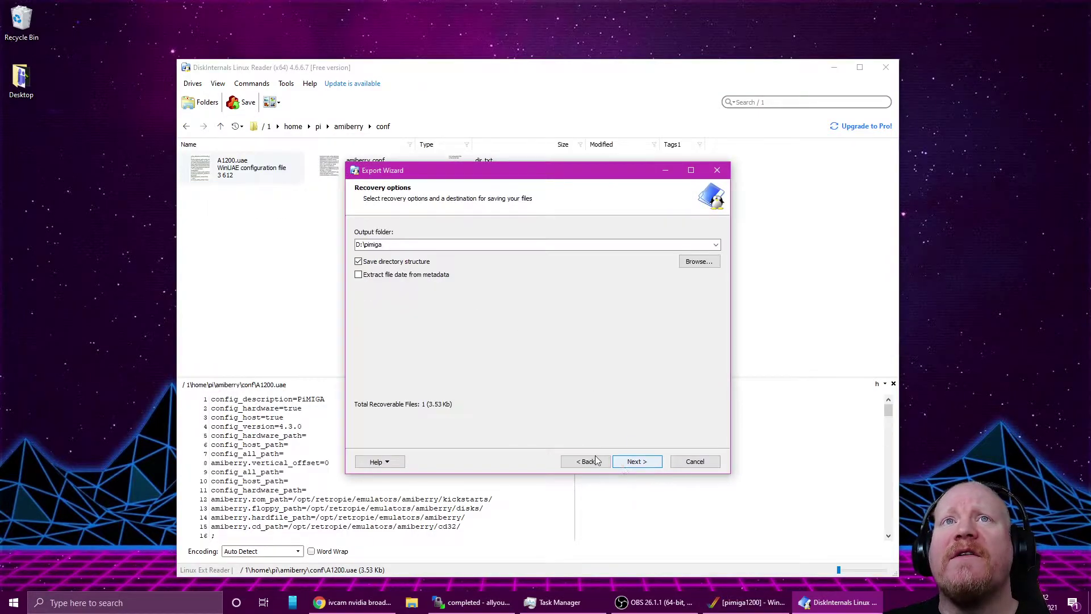
pyautogui.click(633, 462)
pyautogui.click(634, 464)
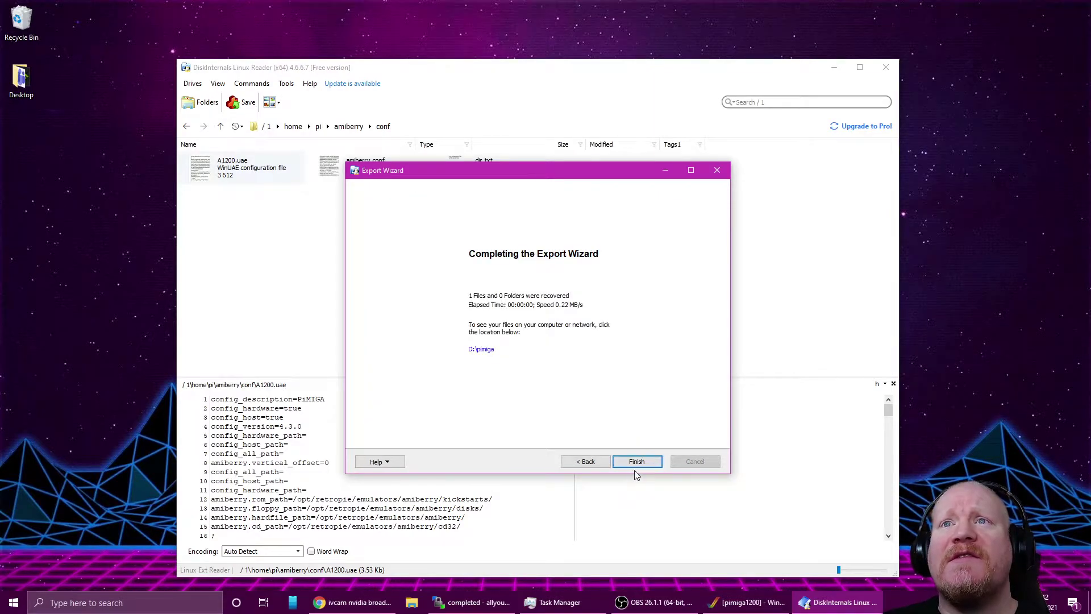
pyautogui.click(636, 462)
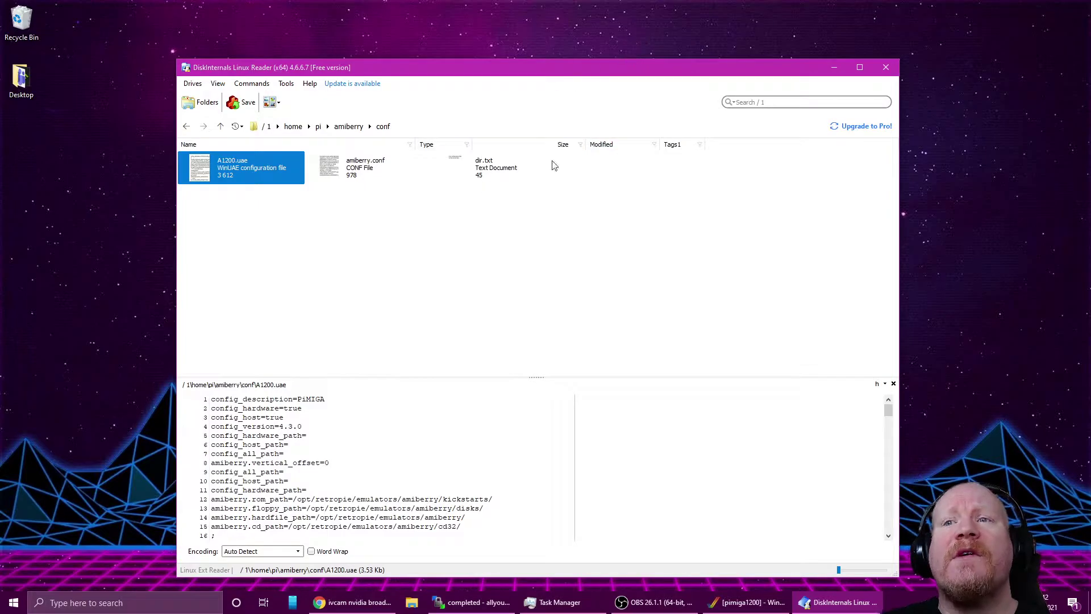
# Close DiskInternals Linux Reader and switch to the WinUAE configurations list
pyautogui.click(887, 64)
pyautogui.click(586, 318)
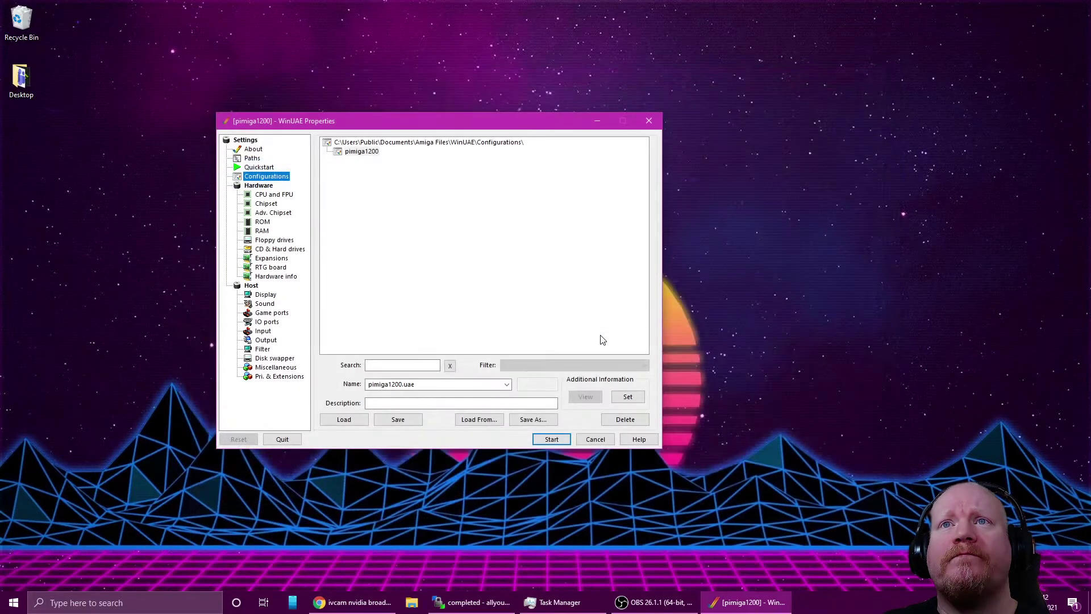
pyautogui.moveTo(397, 130); pyautogui.dragTo(511, 193)
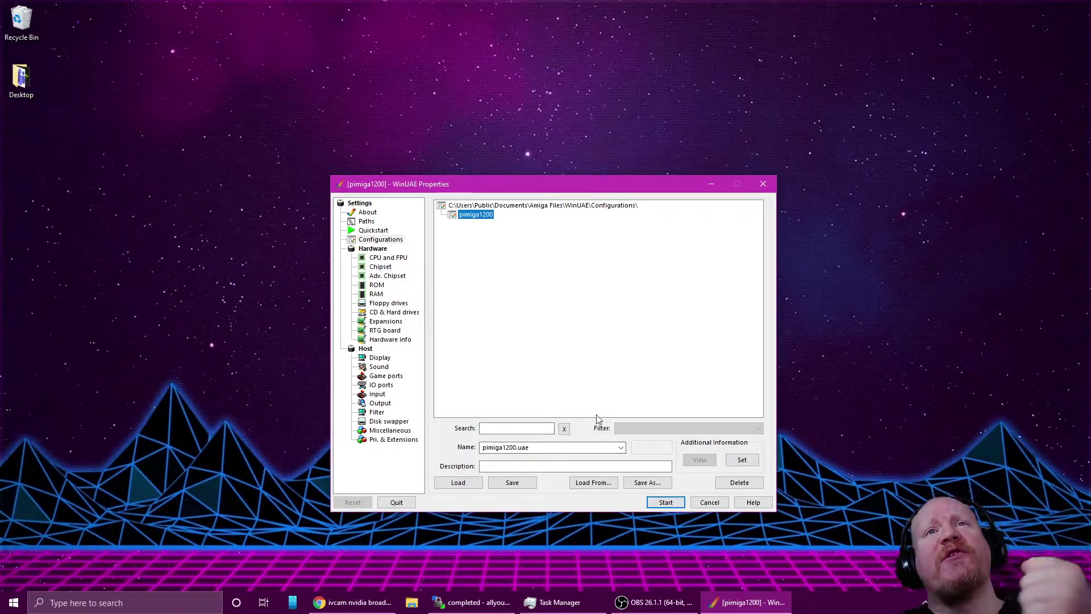
# Load the A1200.uae configuration file from the D:\pimiga folder into WinUAE
pyautogui.click(603, 484)
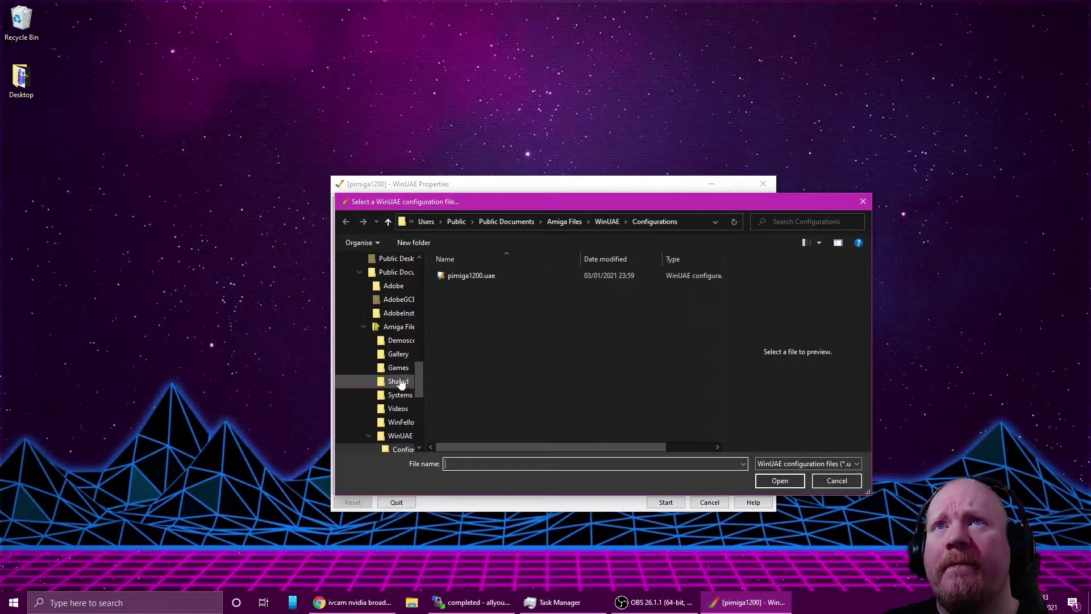
pyautogui.moveTo(417, 390); pyautogui.dragTo(413, 275)
pyautogui.scroll(-3, 412, 285)
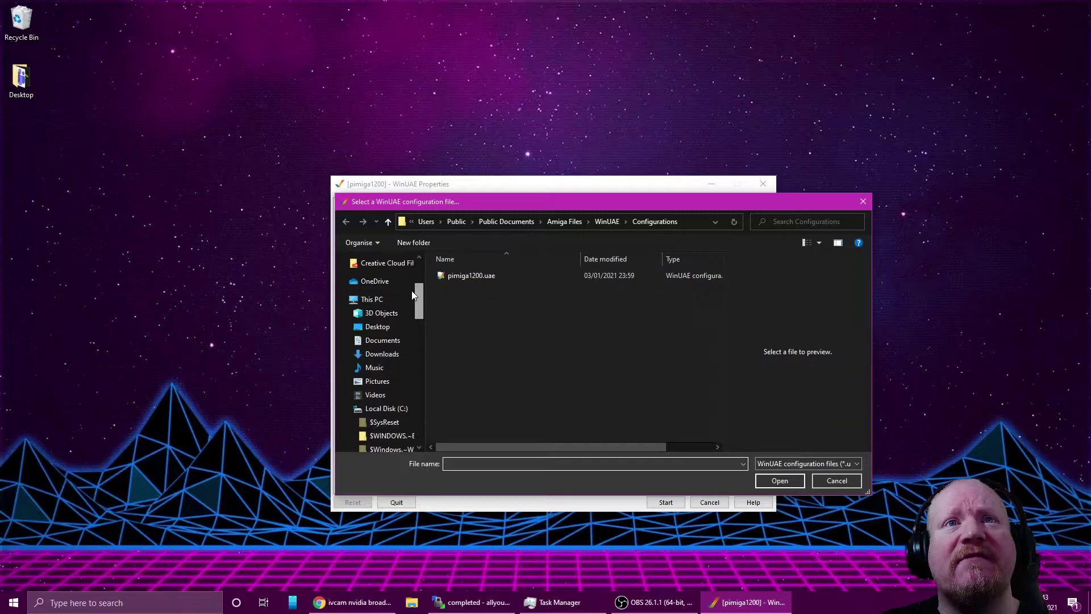
pyautogui.click(352, 390)
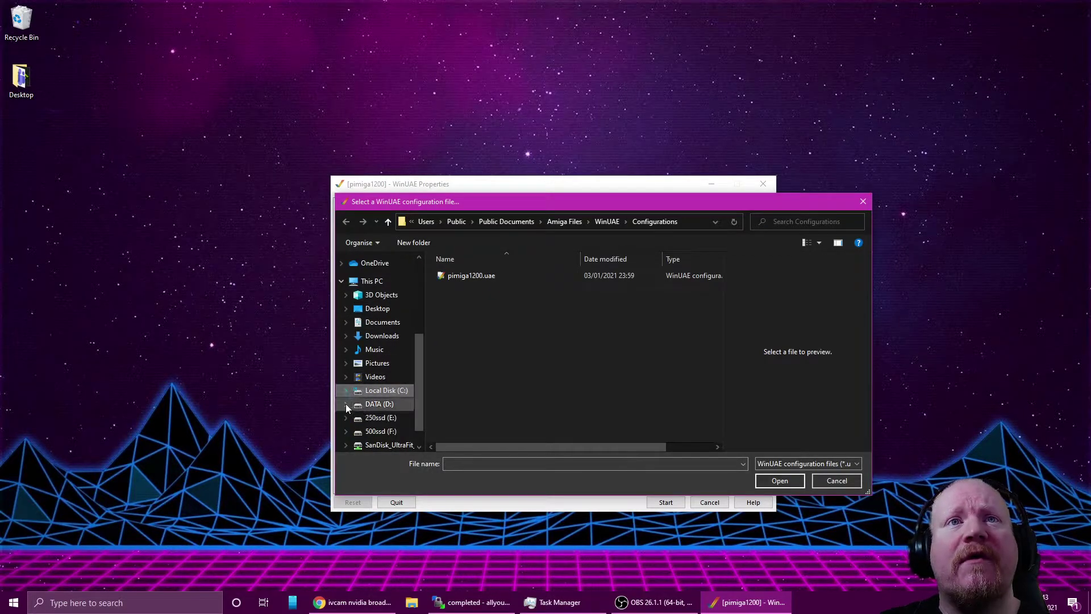
pyautogui.click(345, 404)
pyautogui.scroll(-5, 418, 346)
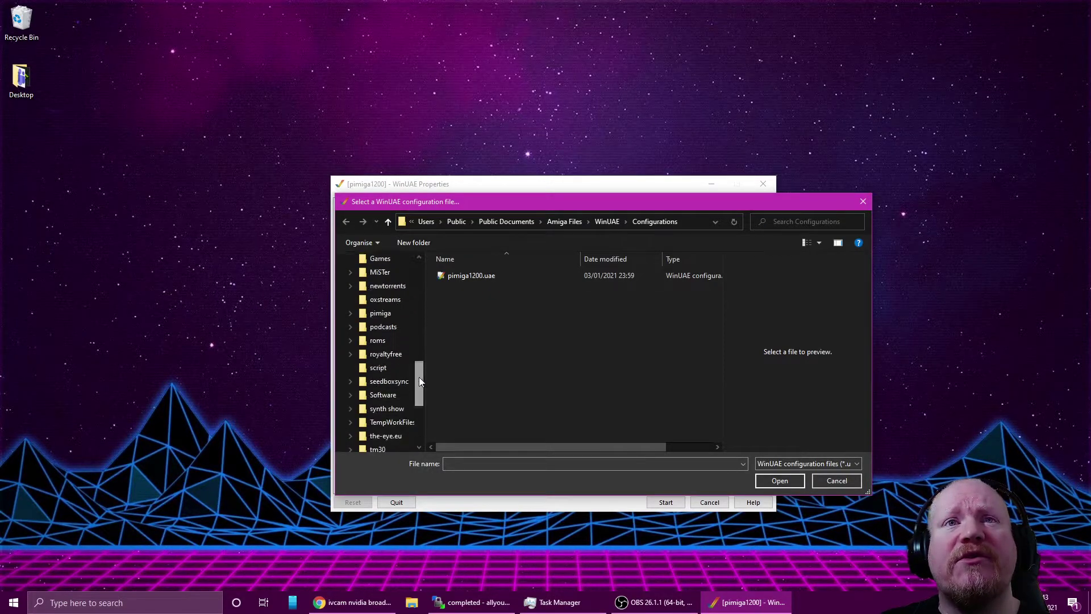
pyautogui.click(378, 313)
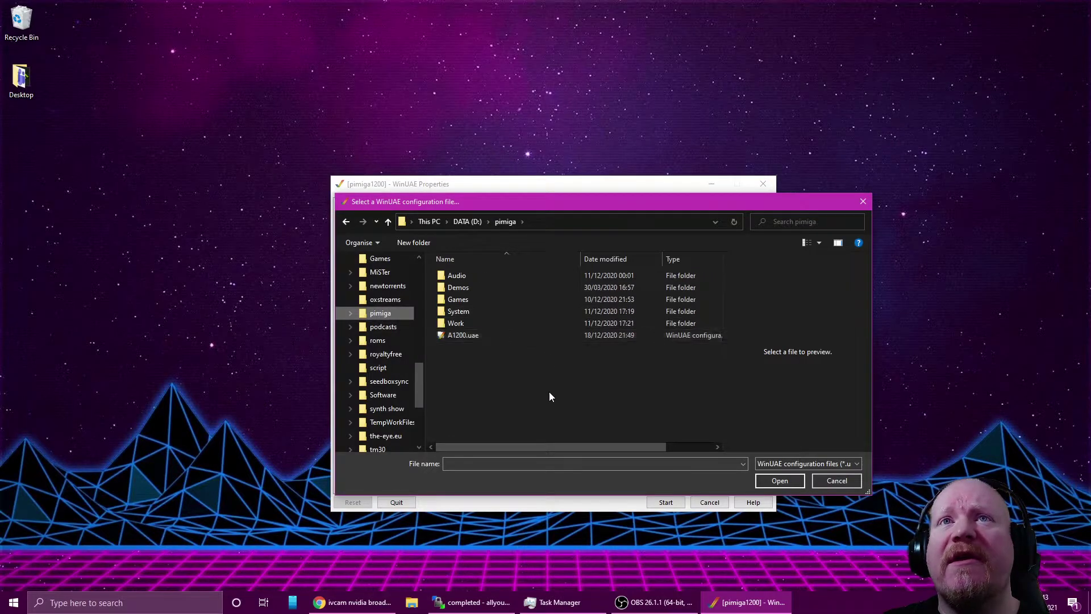
pyautogui.click(468, 336)
pyautogui.click(780, 480)
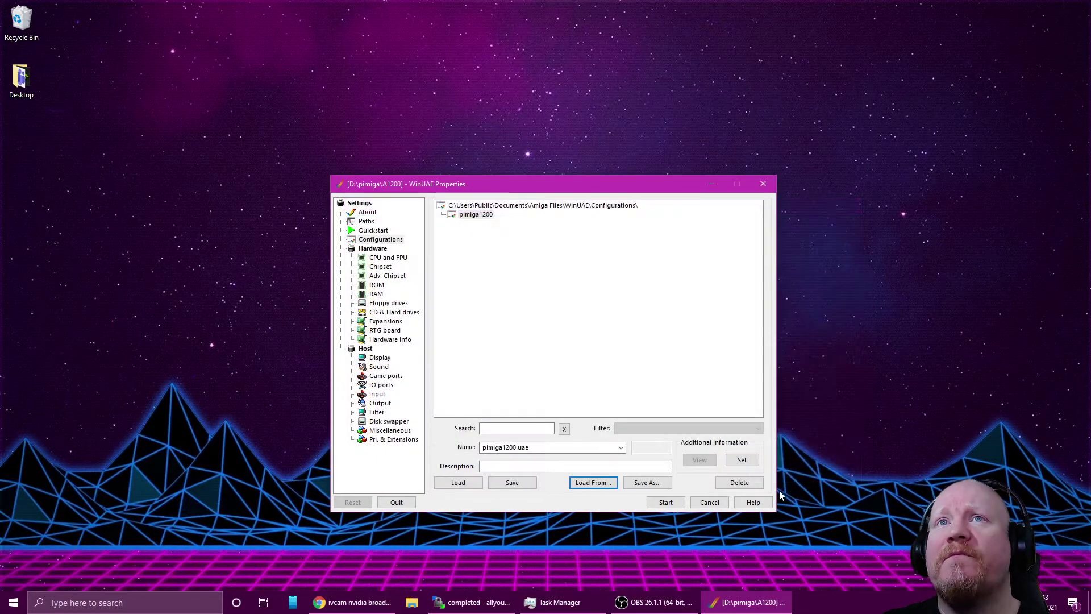
# Review the loaded configuration's CPU, chipset, advanced chipset and hard drive settings
pyautogui.click(396, 258)
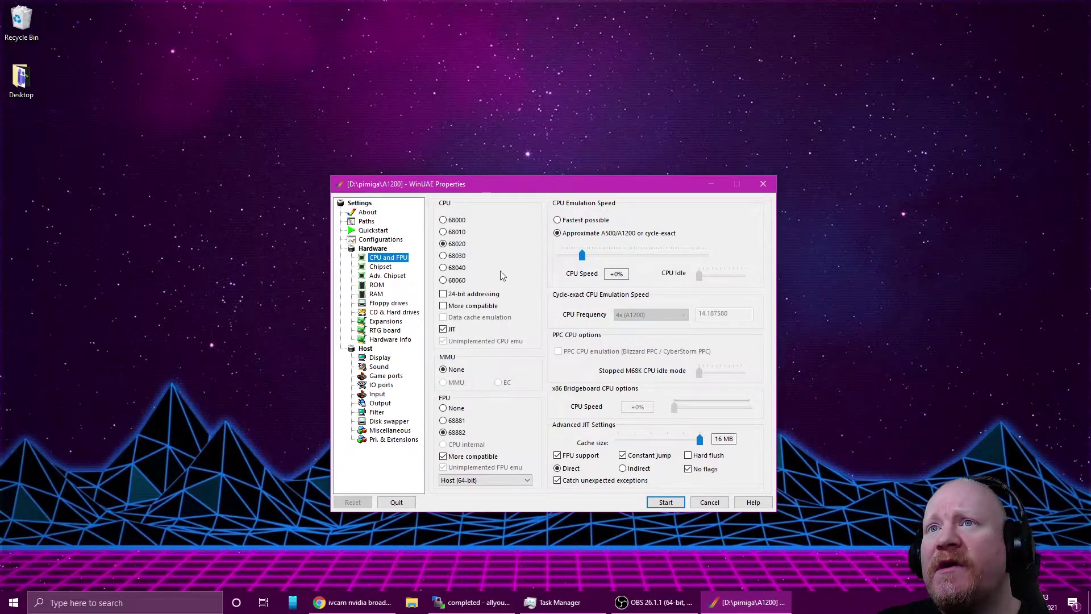
pyautogui.click(392, 278)
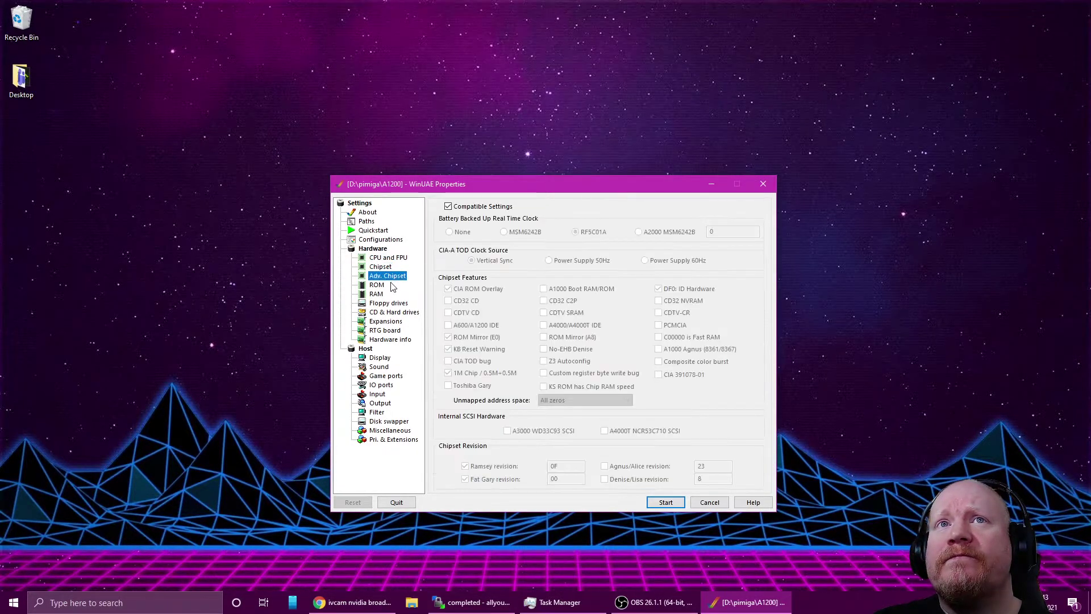
pyautogui.click(392, 312)
pyautogui.click(388, 303)
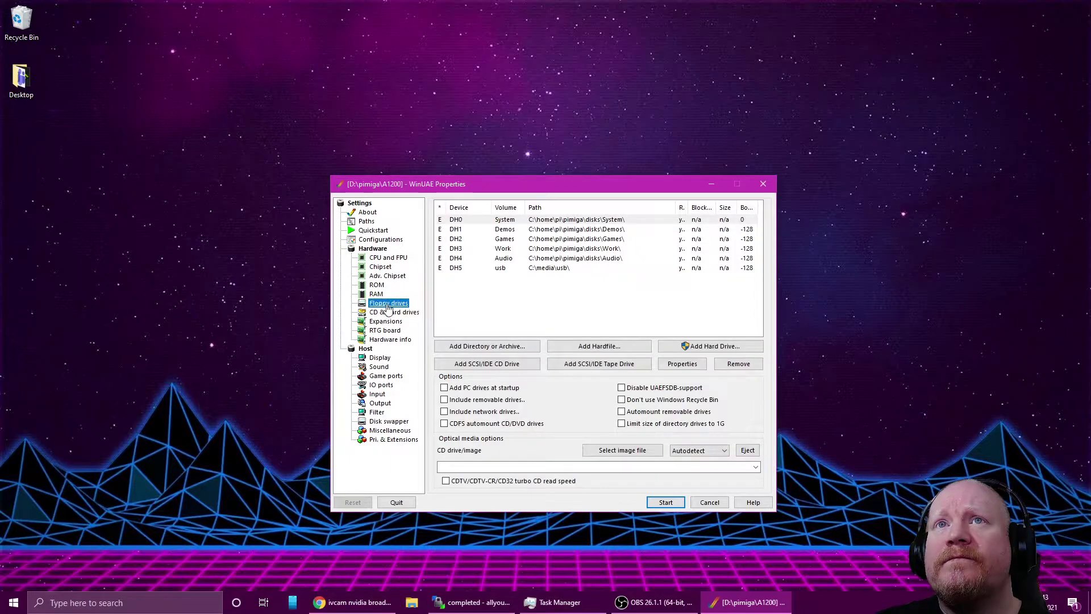
pyautogui.click(381, 267)
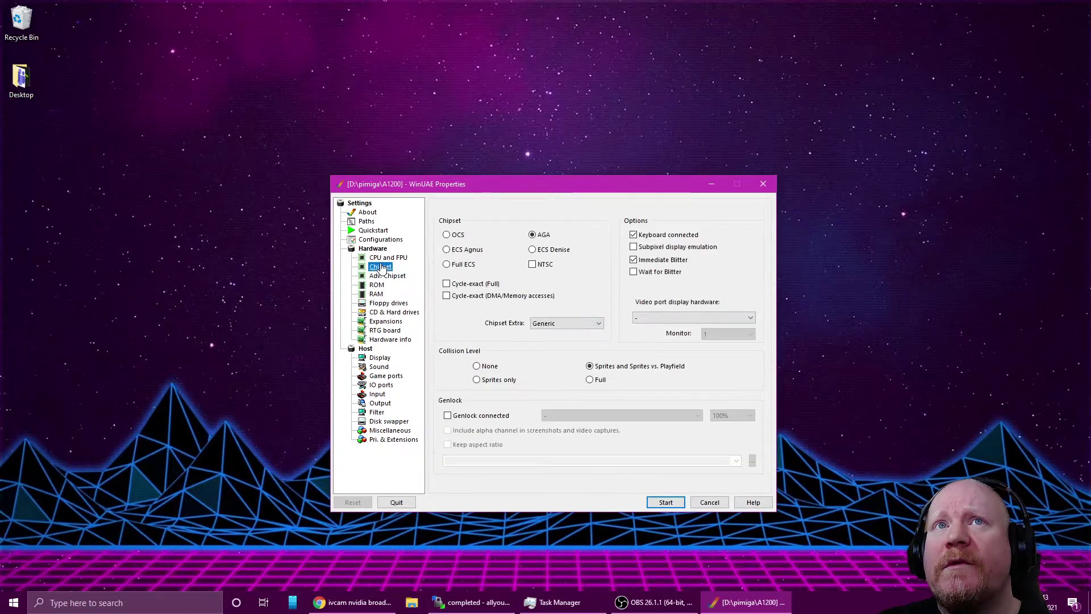
pyautogui.click(398, 258)
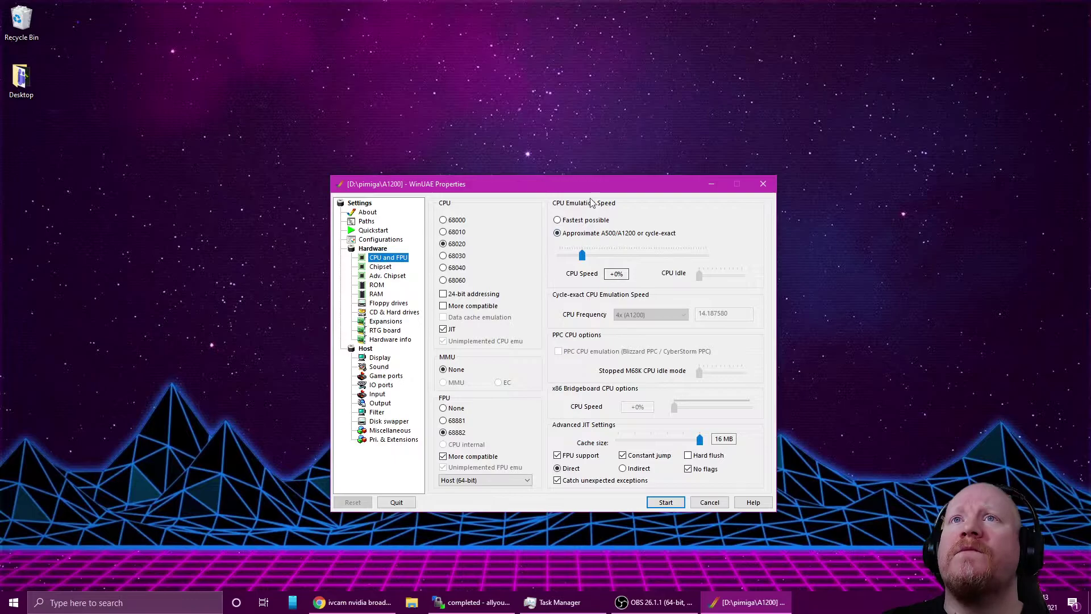
pyautogui.moveTo(591, 194); pyautogui.dragTo(538, 165)
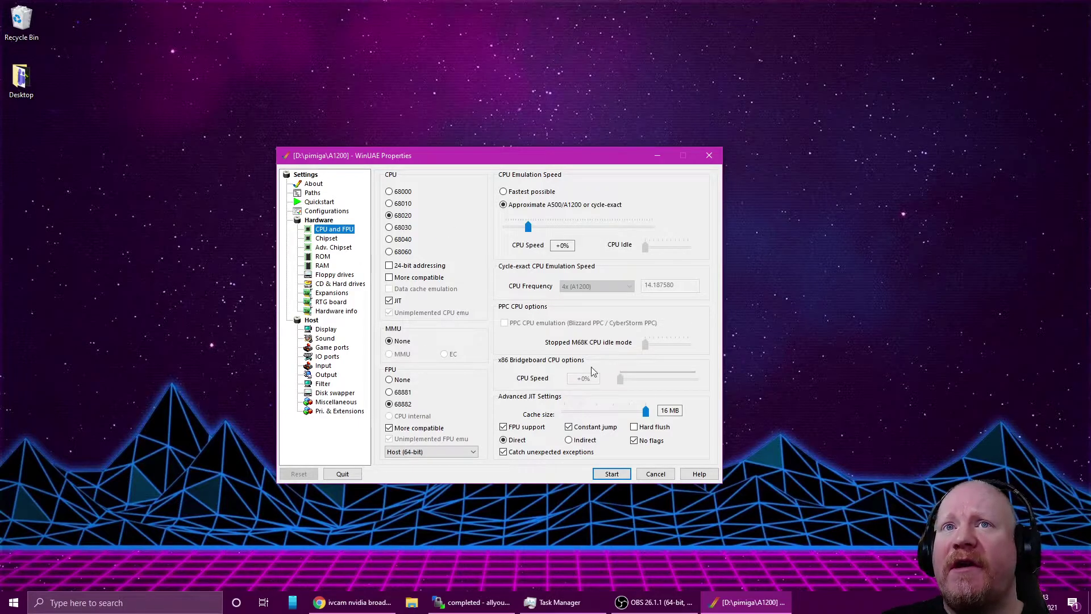
# Save the configuration under the name 1200.uae and load it from the configurations list
pyautogui.click(327, 211)
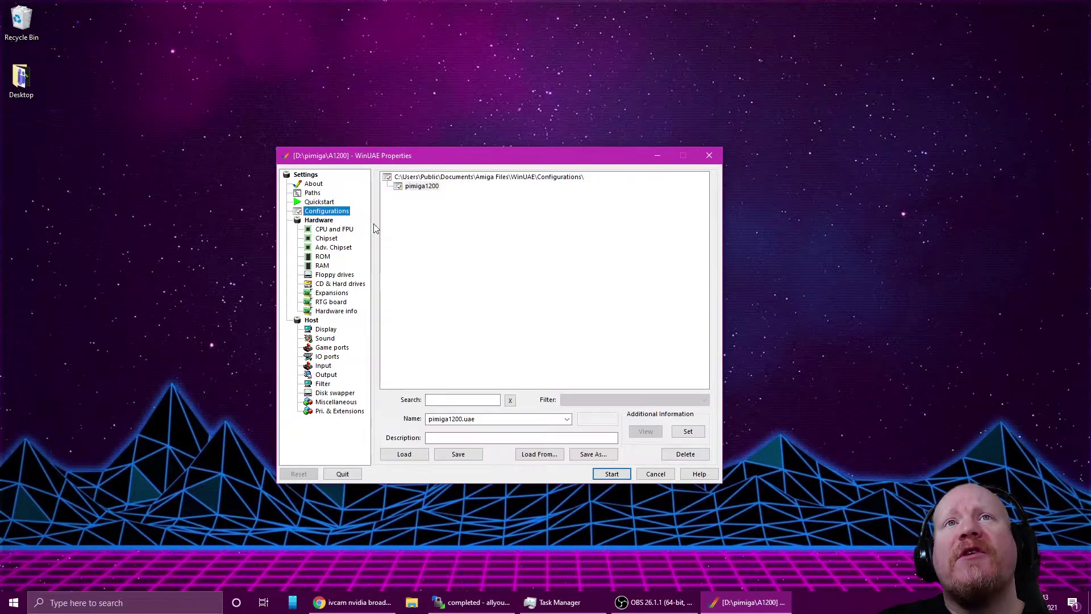
pyautogui.click(502, 419)
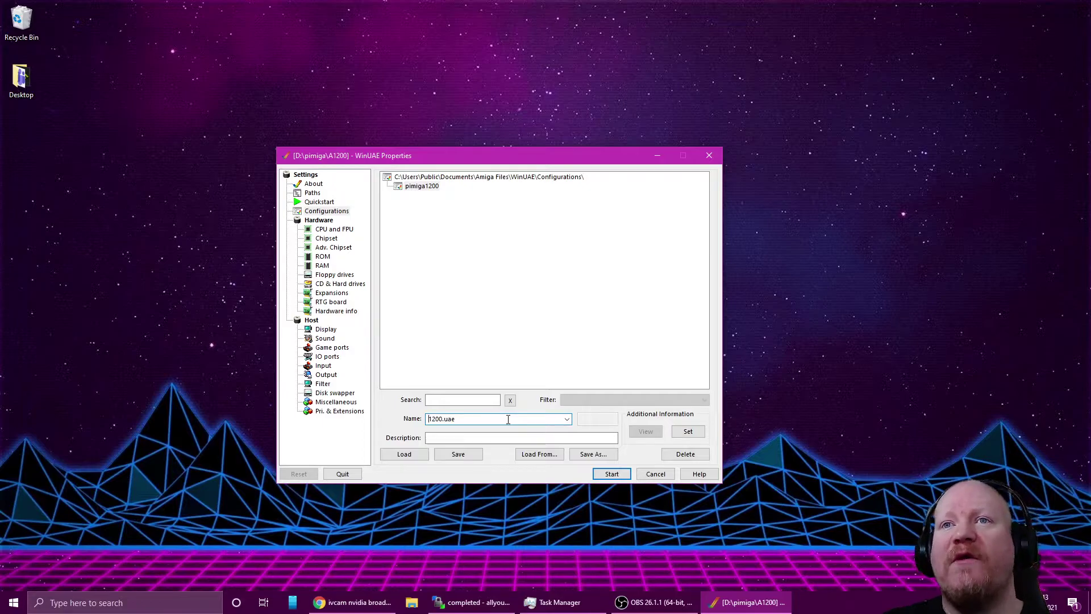
pyautogui.click(469, 456)
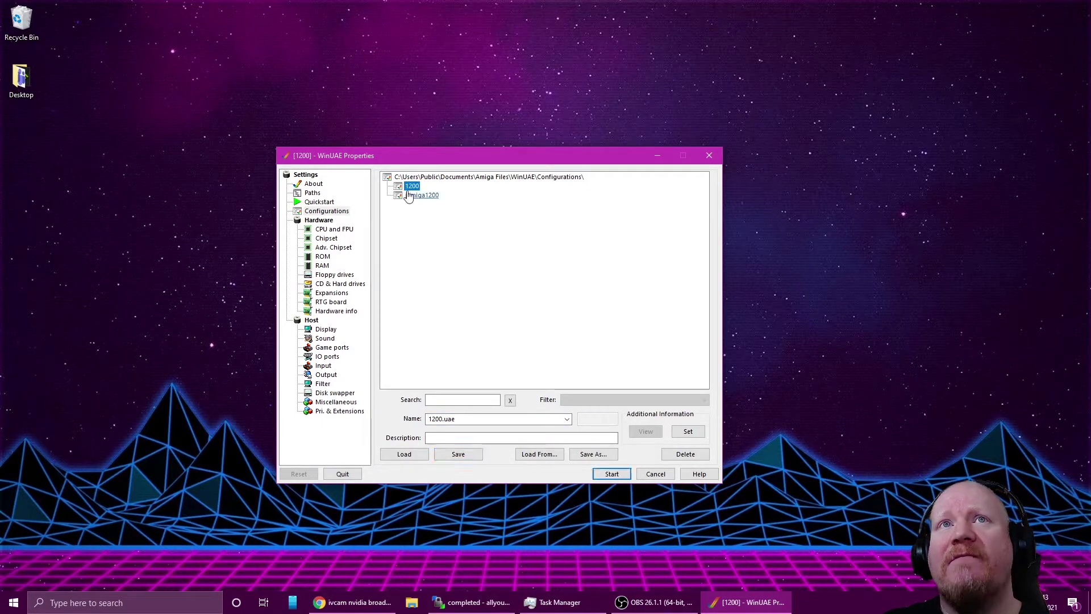
pyautogui.click(405, 454)
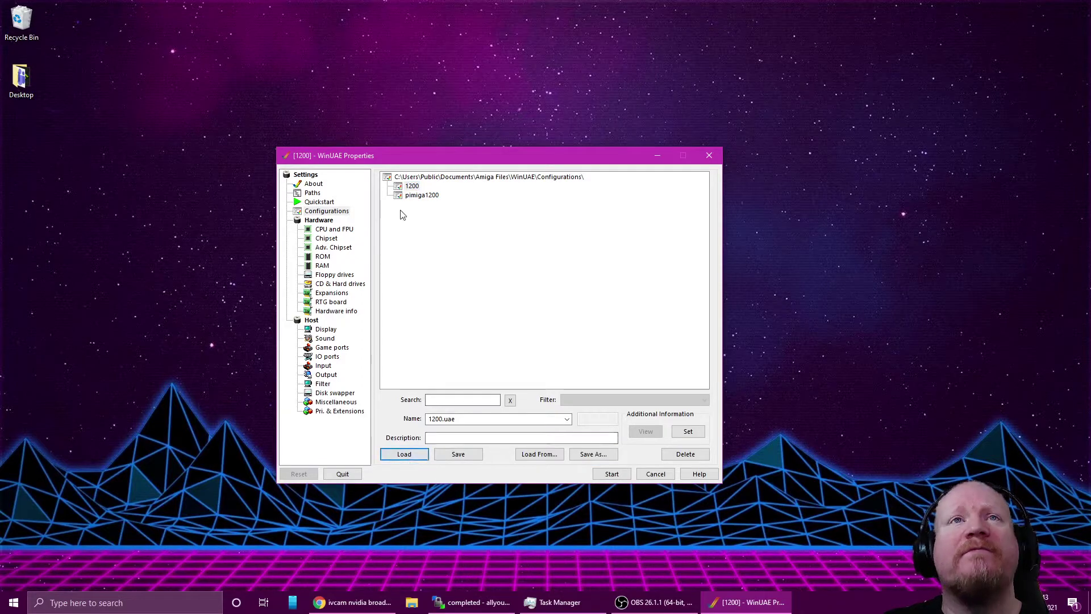
# Check the CPU, chipset, ROM and RTG board settings of the 1200 configuration
pyautogui.click(340, 229)
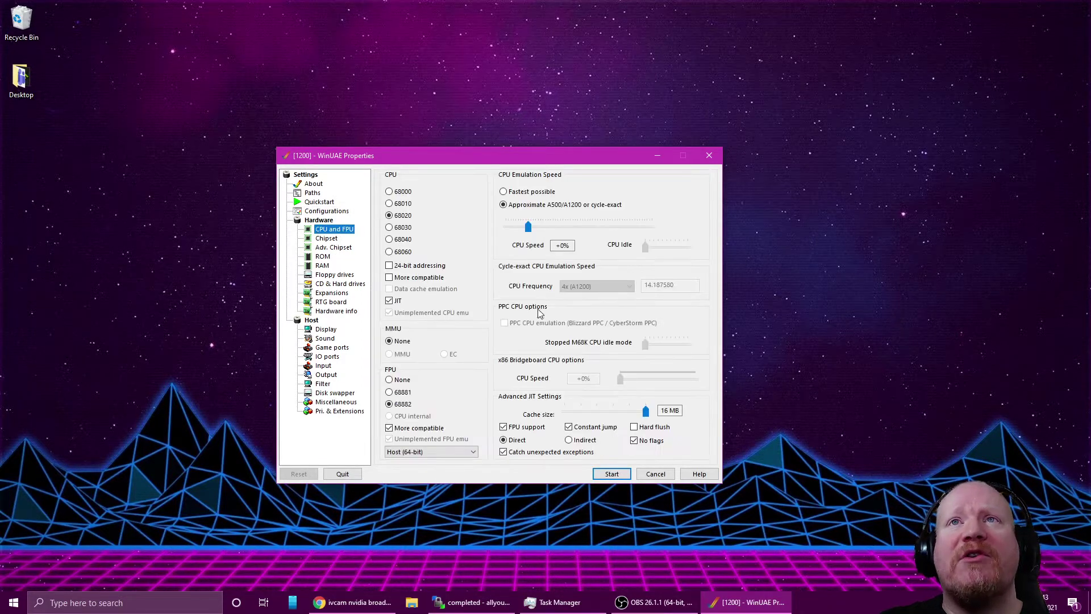
pyautogui.click(326, 239)
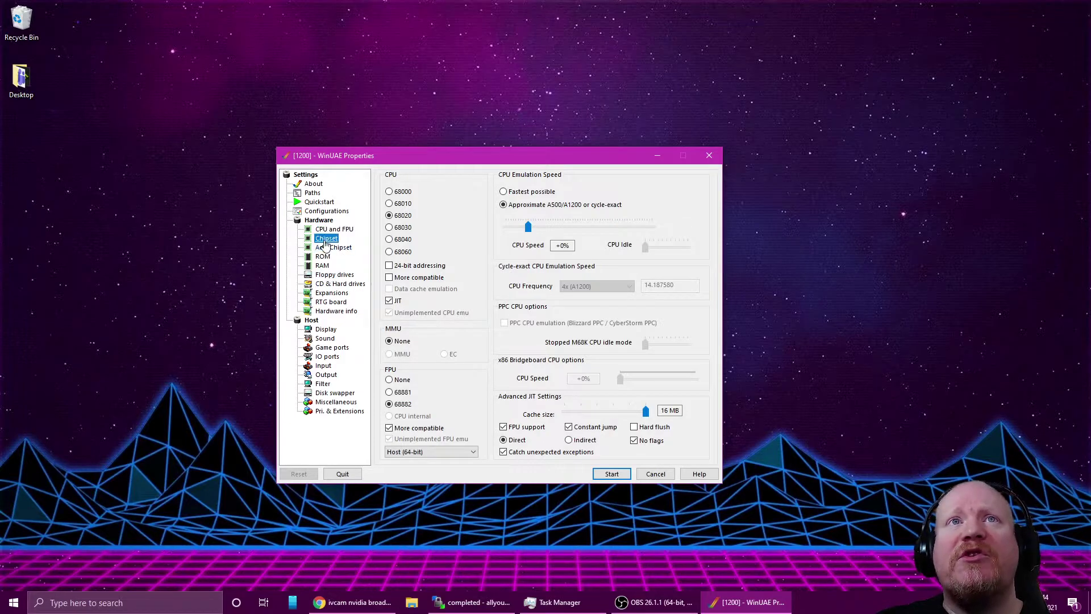
pyautogui.click(334, 248)
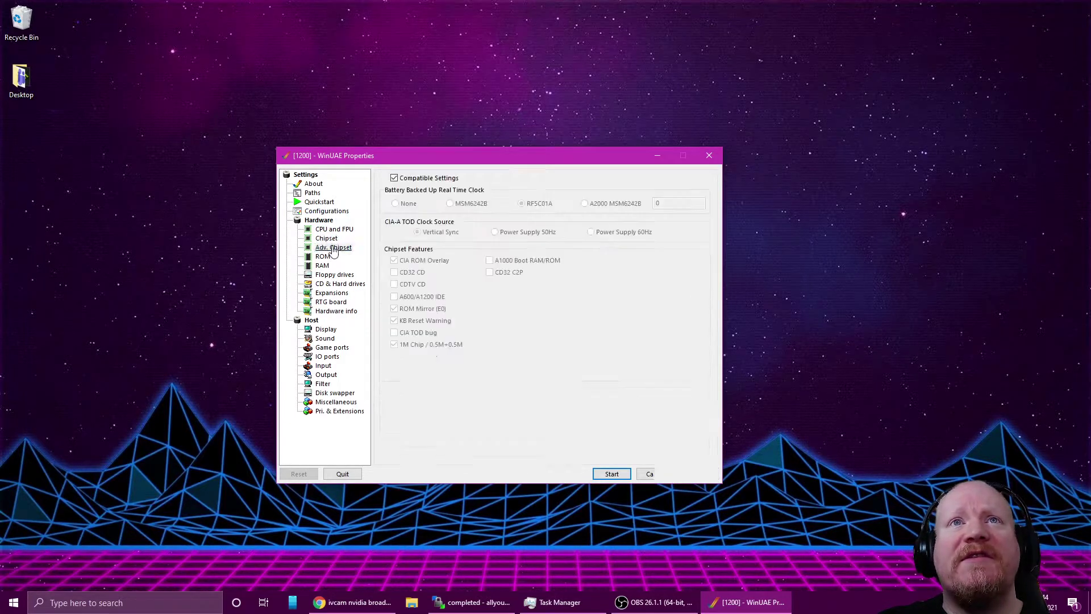
pyautogui.click(323, 256)
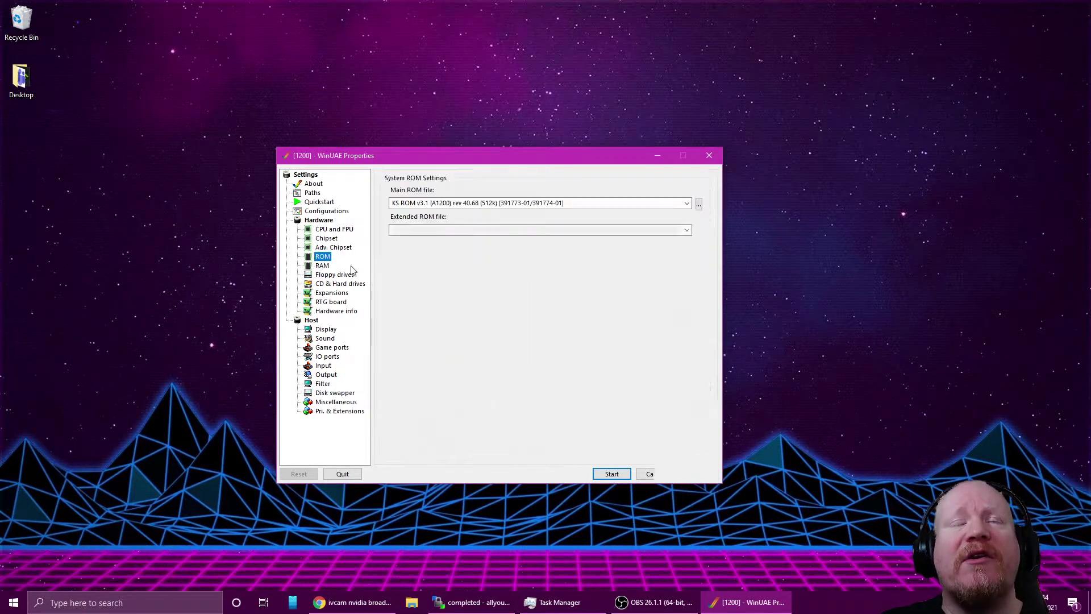
pyautogui.click(331, 302)
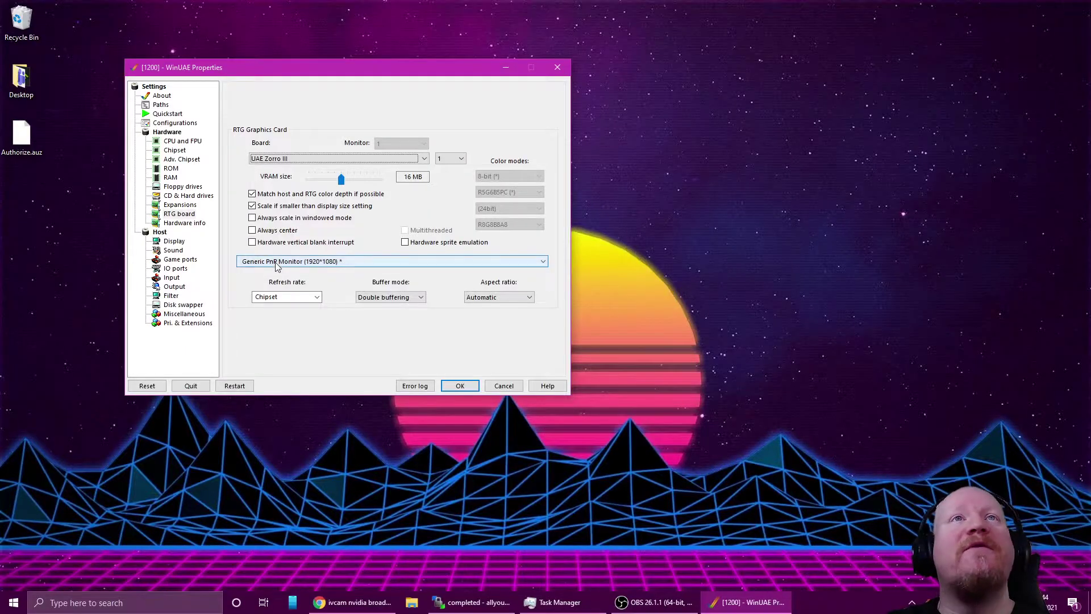
pyautogui.moveTo(358, 69); pyautogui.dragTo(482, 109)
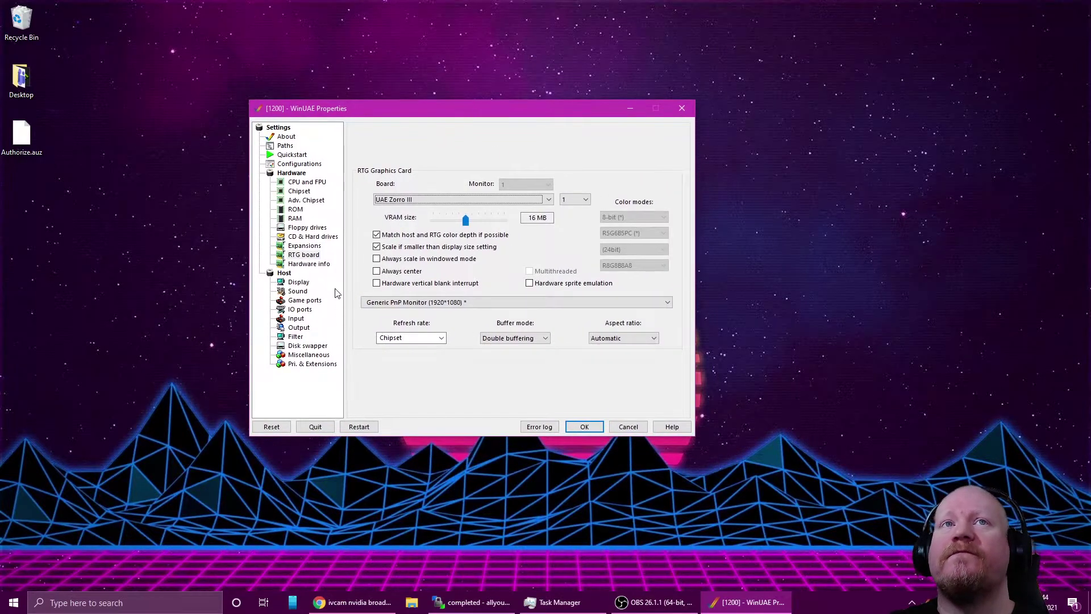
# Remove the DH5 usb volume from the configuration's hard drives
pyautogui.click(318, 236)
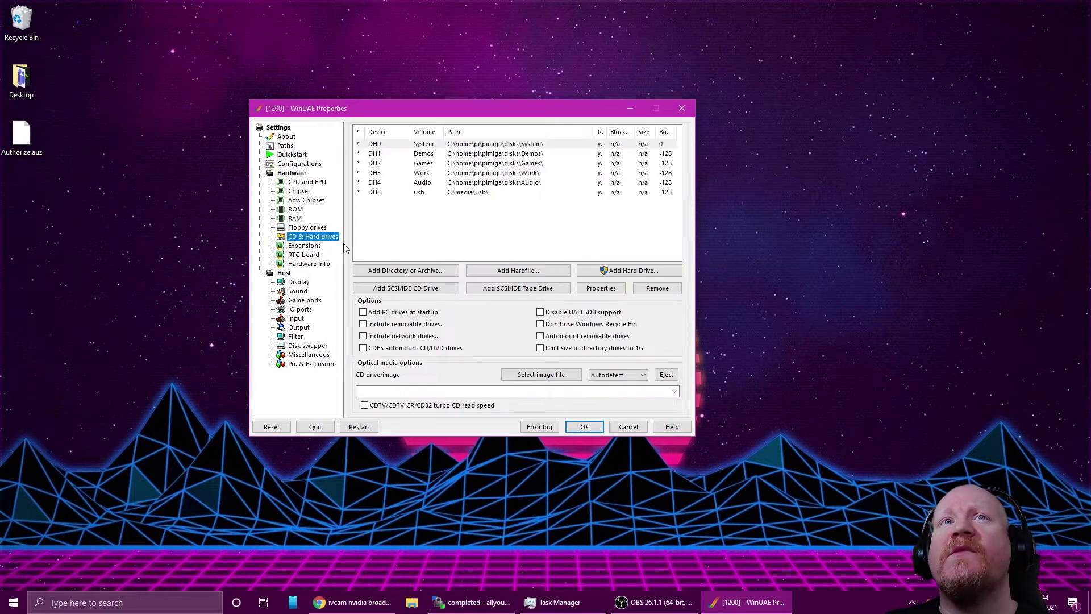
pyautogui.click(445, 248)
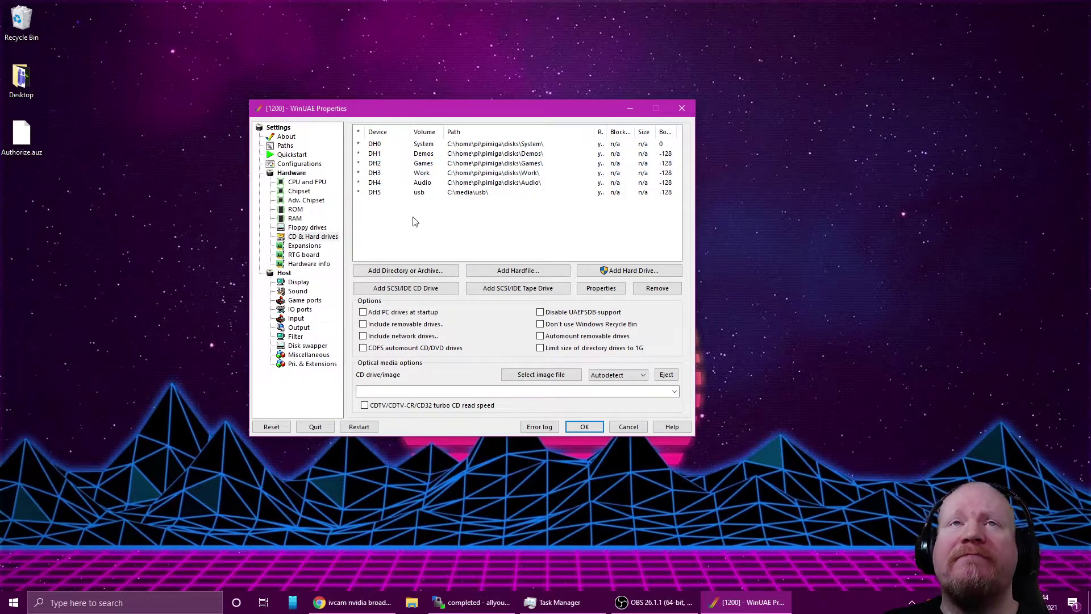
pyautogui.click(371, 193)
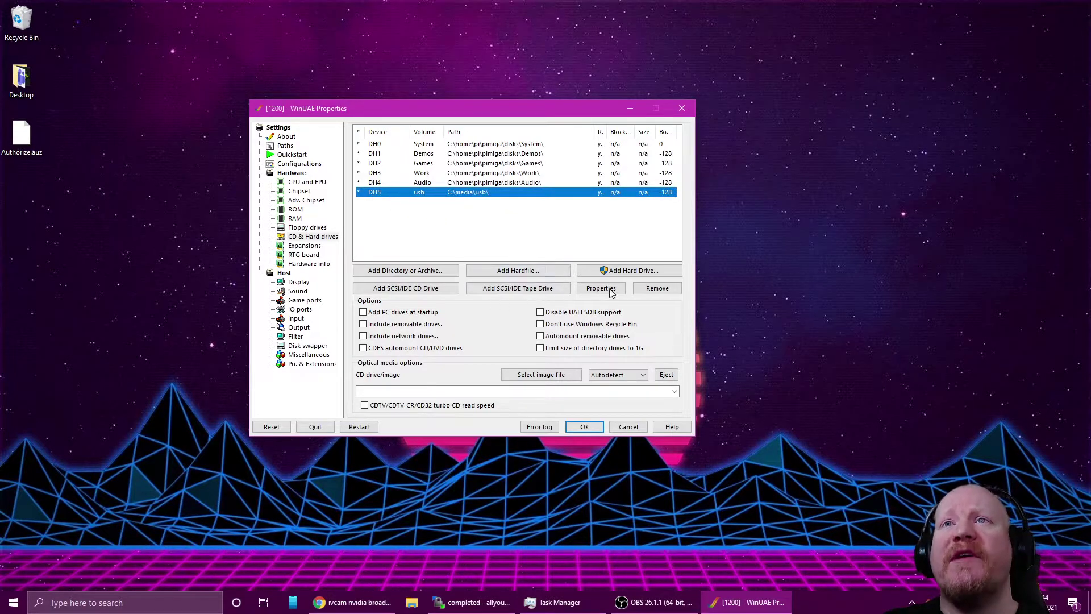
pyautogui.click(657, 288)
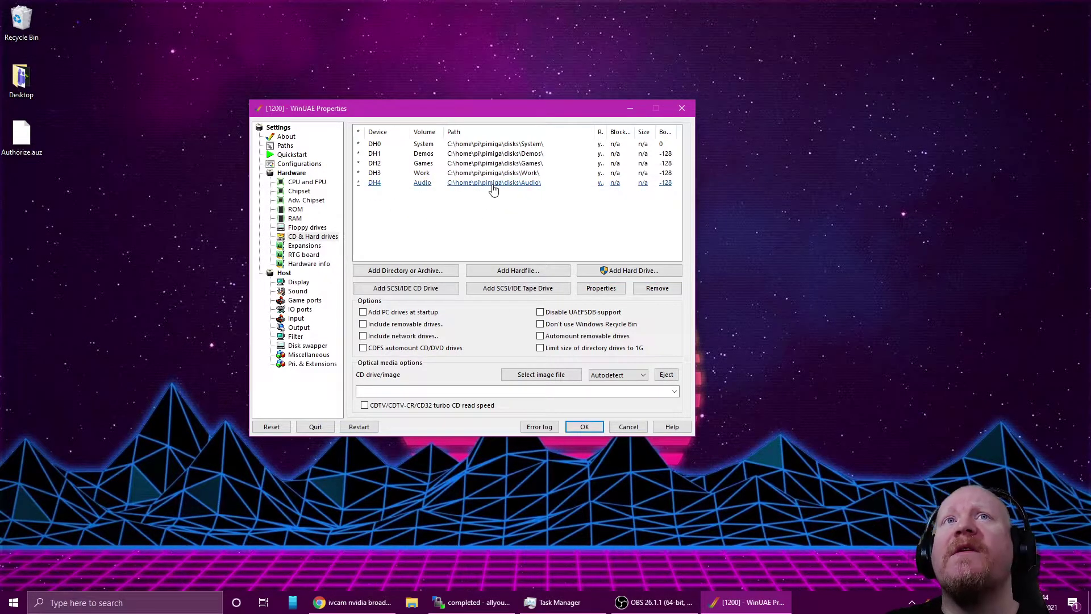
# Repoint the DH0 System volume to the System folder in D:\pimiga
pyautogui.click(470, 145)
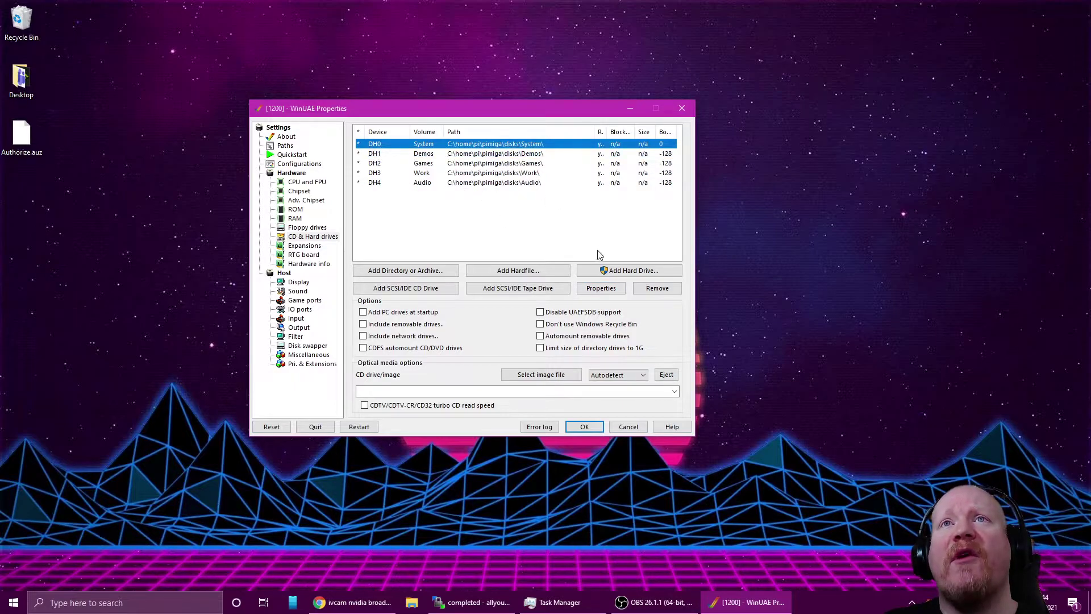
pyautogui.click(601, 288)
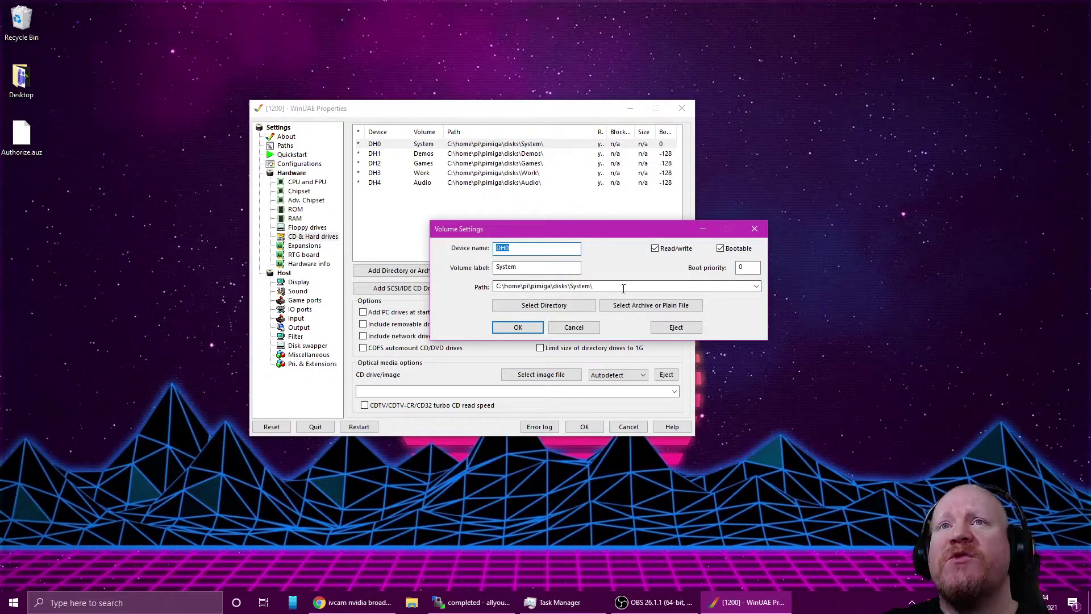
pyautogui.doubleClick(591, 287)
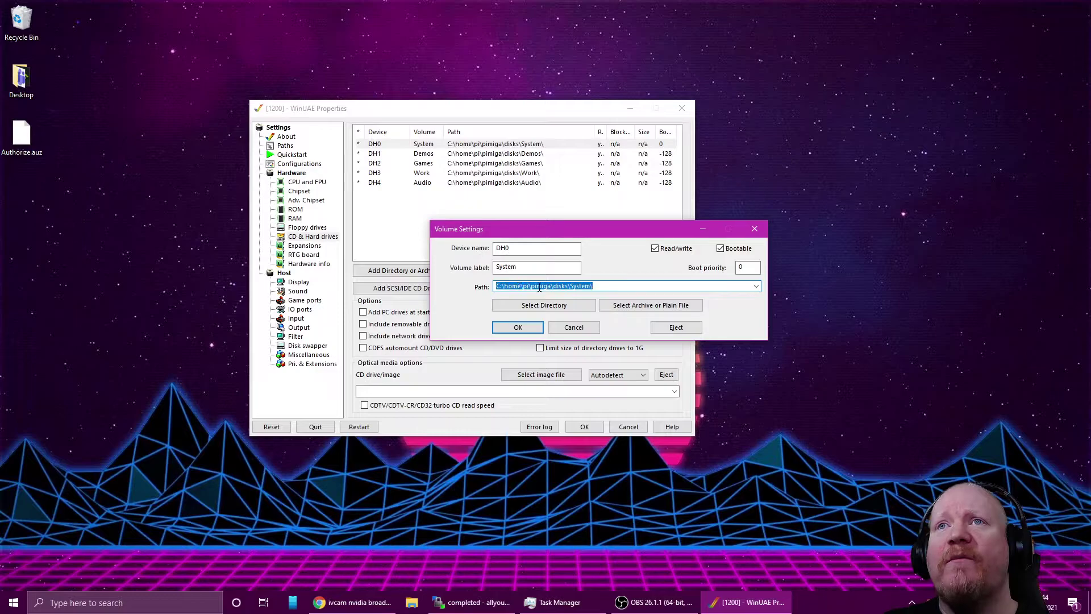
pyautogui.click(550, 305)
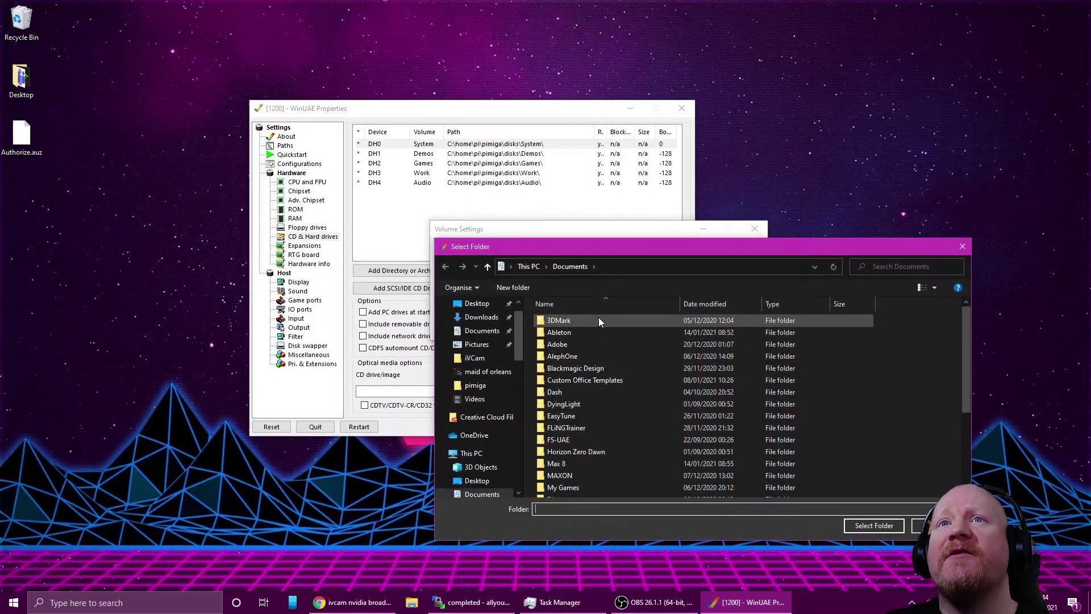
pyautogui.moveTo(521, 329); pyautogui.dragTo(523, 458)
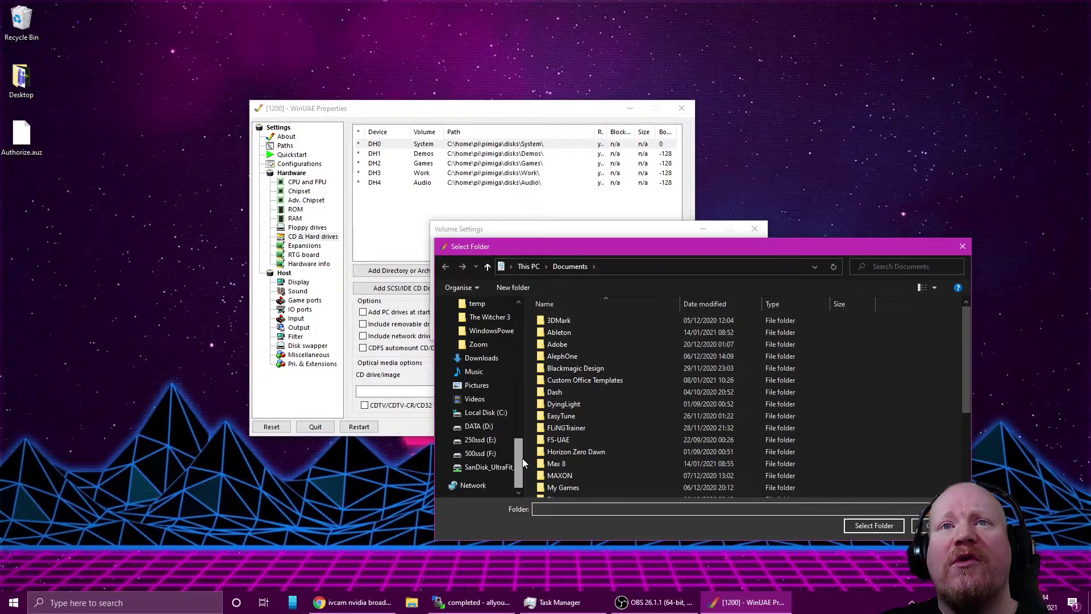
pyautogui.click(479, 426)
pyautogui.scroll(-3, 625, 398)
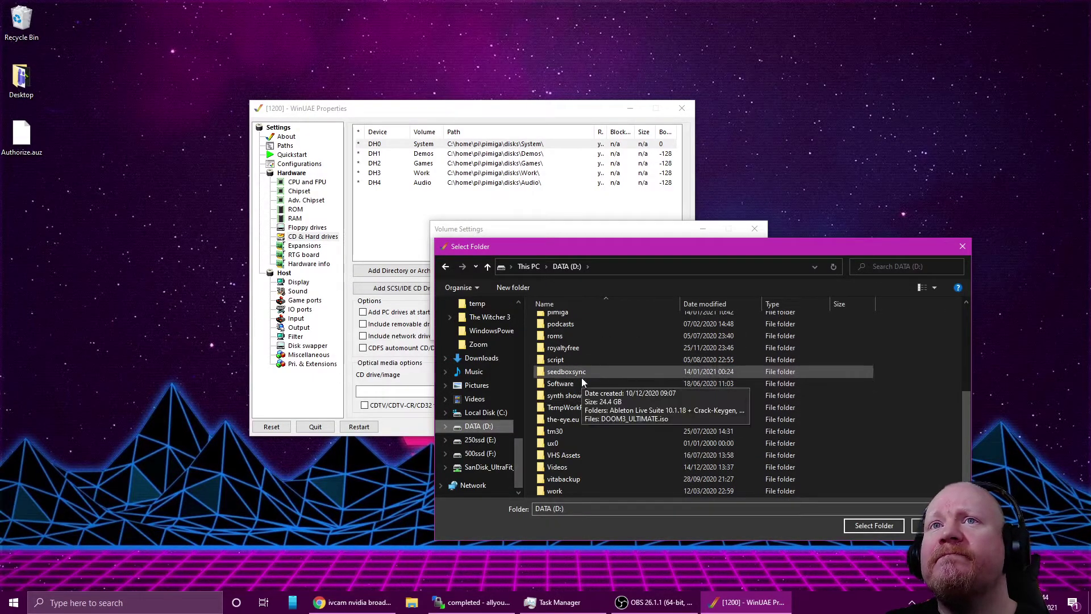
pyautogui.scroll(1, 577, 450)
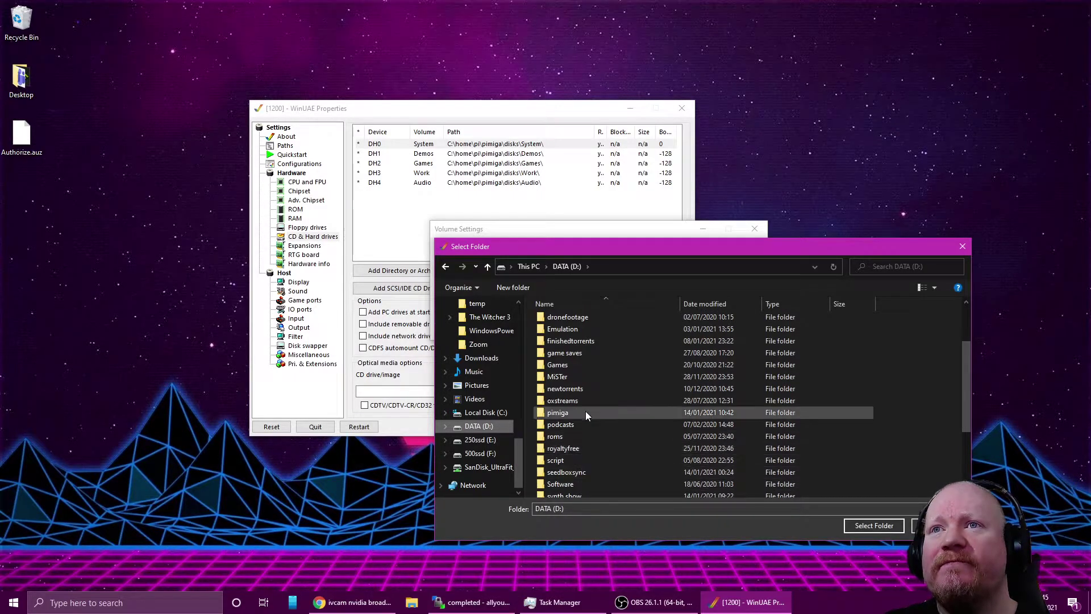
pyautogui.doubleClick(575, 414)
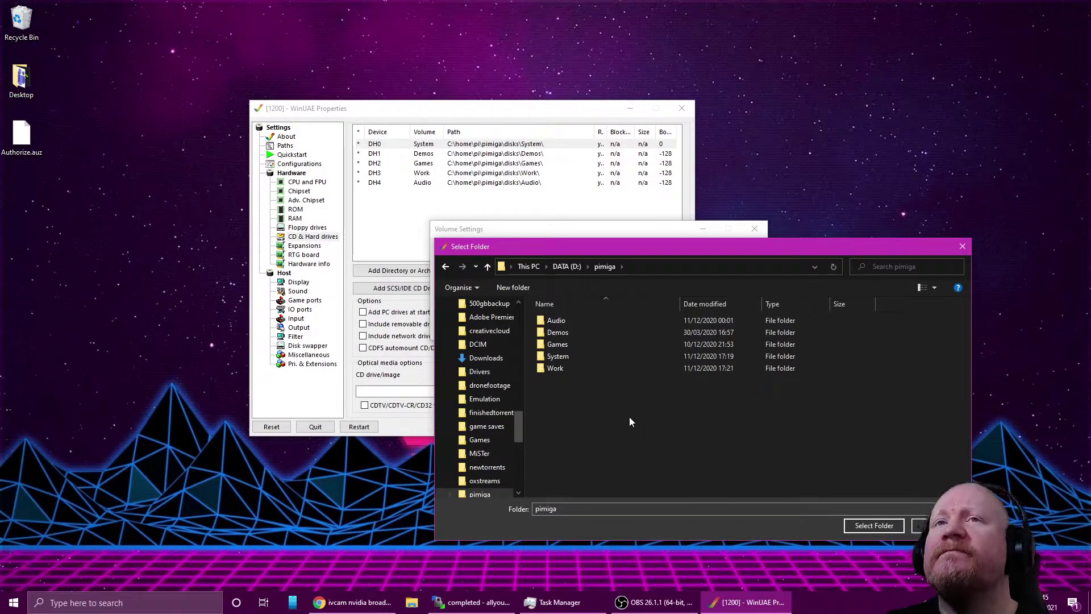
pyautogui.click(544, 356)
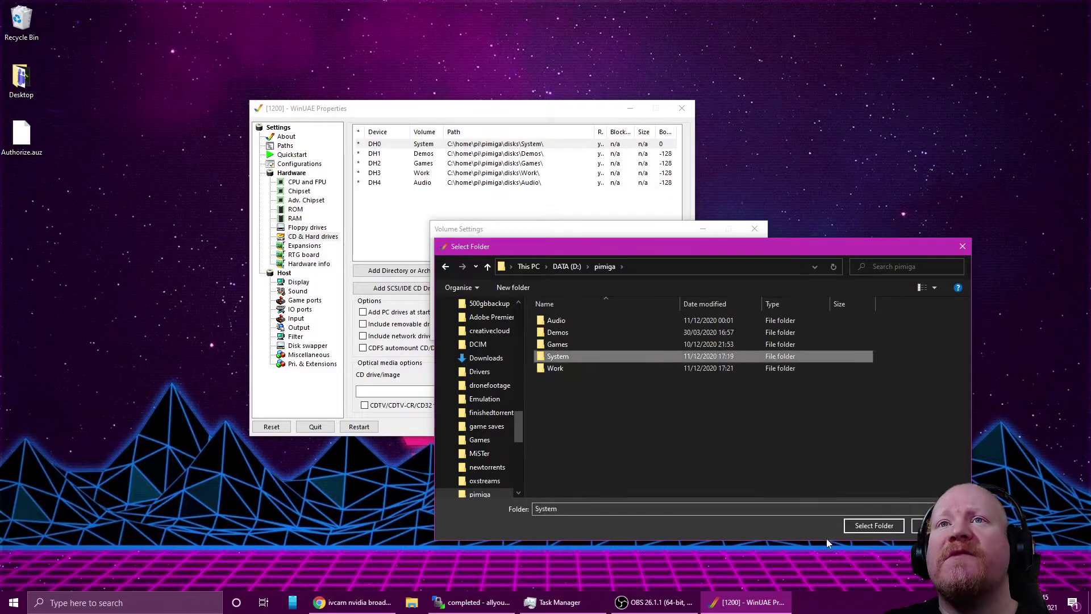
pyautogui.click(874, 526)
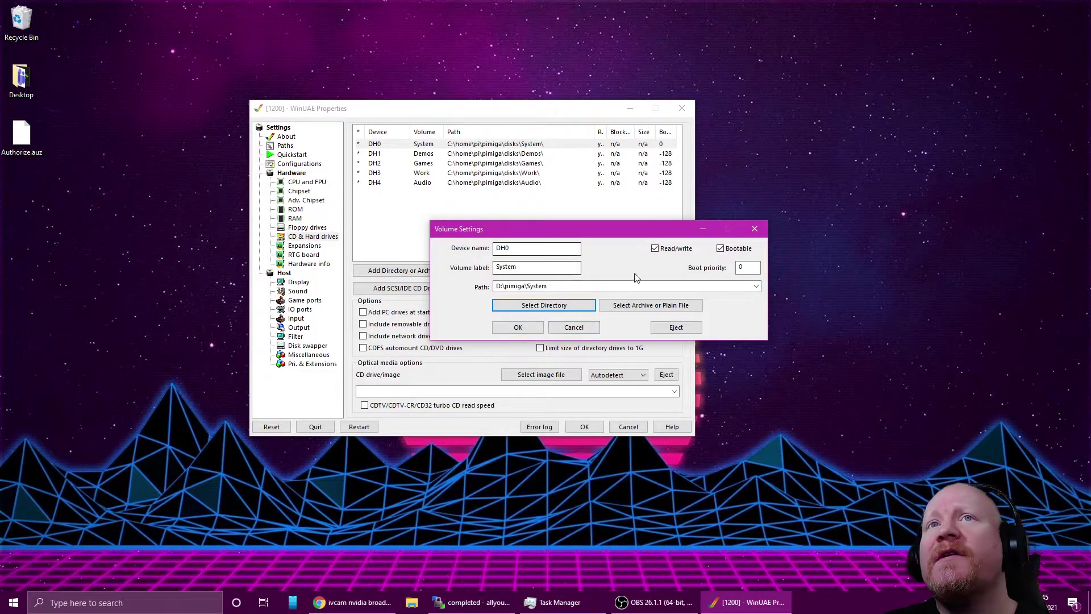
pyautogui.click(518, 327)
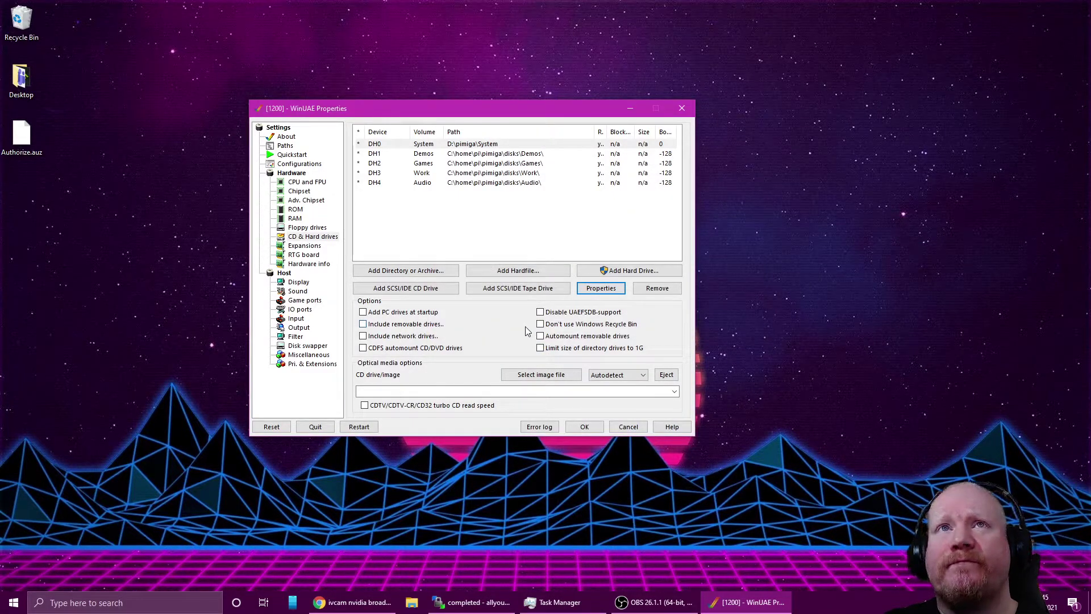
# Change the DH1 Demos volume's path to the folder D:\pimiga\Demos
pyautogui.click(472, 154)
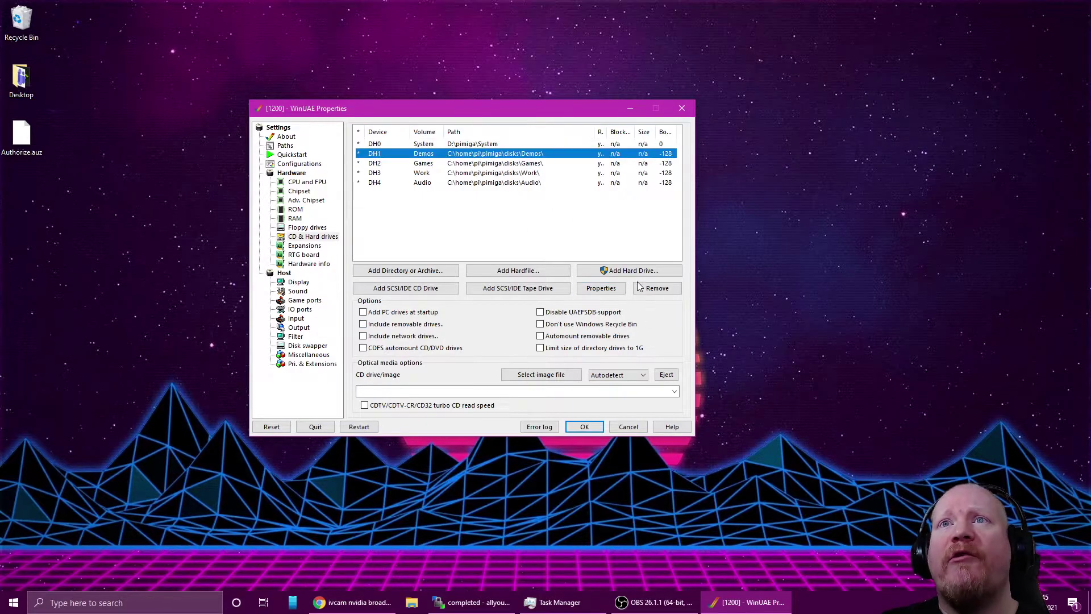
pyautogui.click(601, 289)
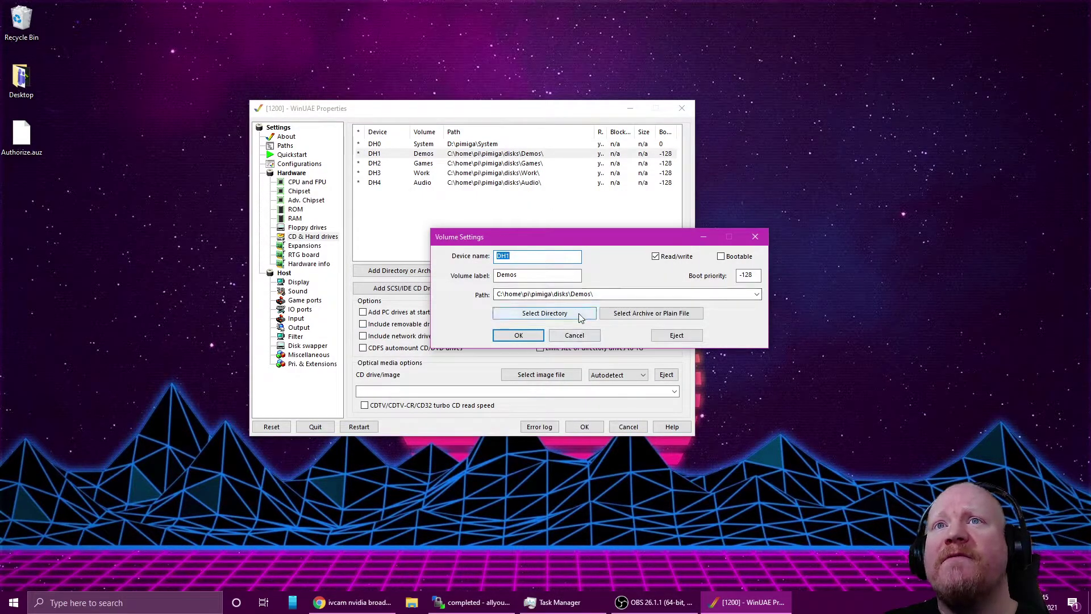
pyautogui.click(579, 313)
pyautogui.click(606, 275)
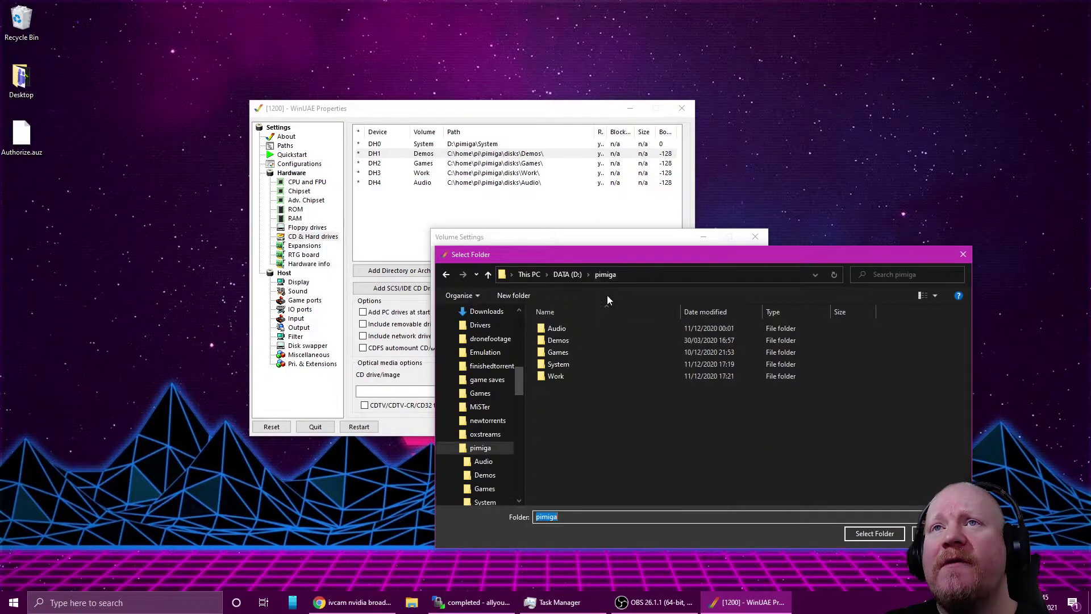
pyautogui.click(569, 341)
pyautogui.click(864, 534)
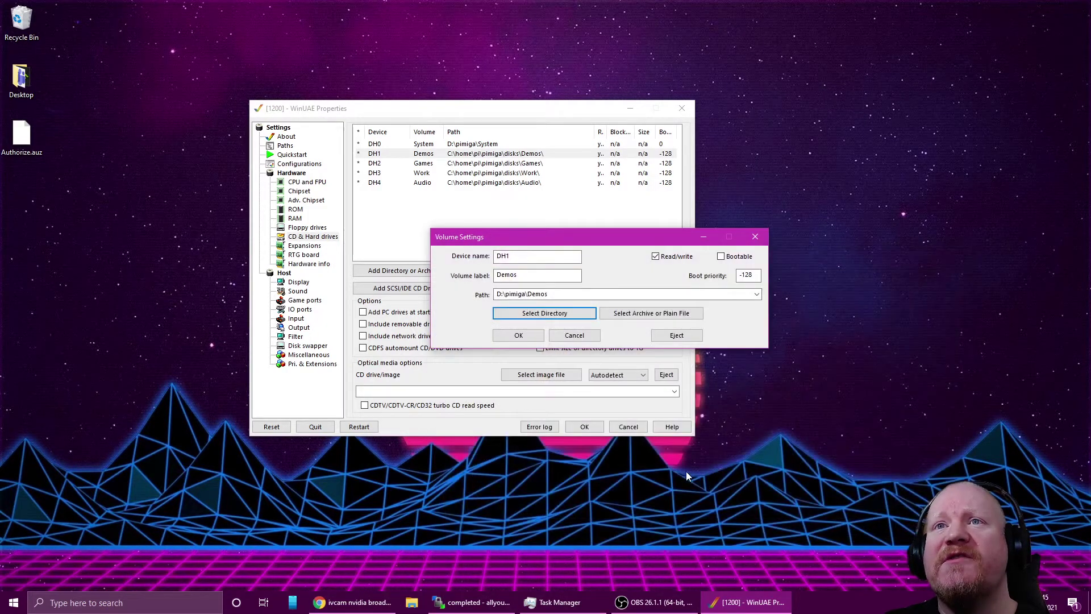
pyautogui.click(524, 328)
# Change the DH2 Games volume's path to the folder D:\pimiga\Games
pyautogui.click(523, 164)
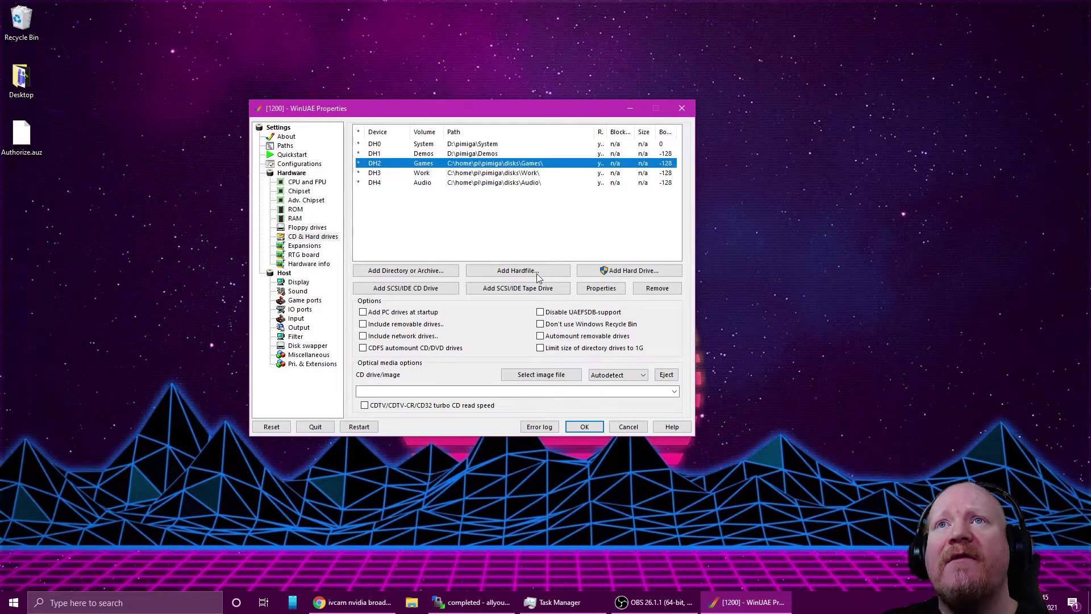
pyautogui.click(607, 287)
pyautogui.click(583, 313)
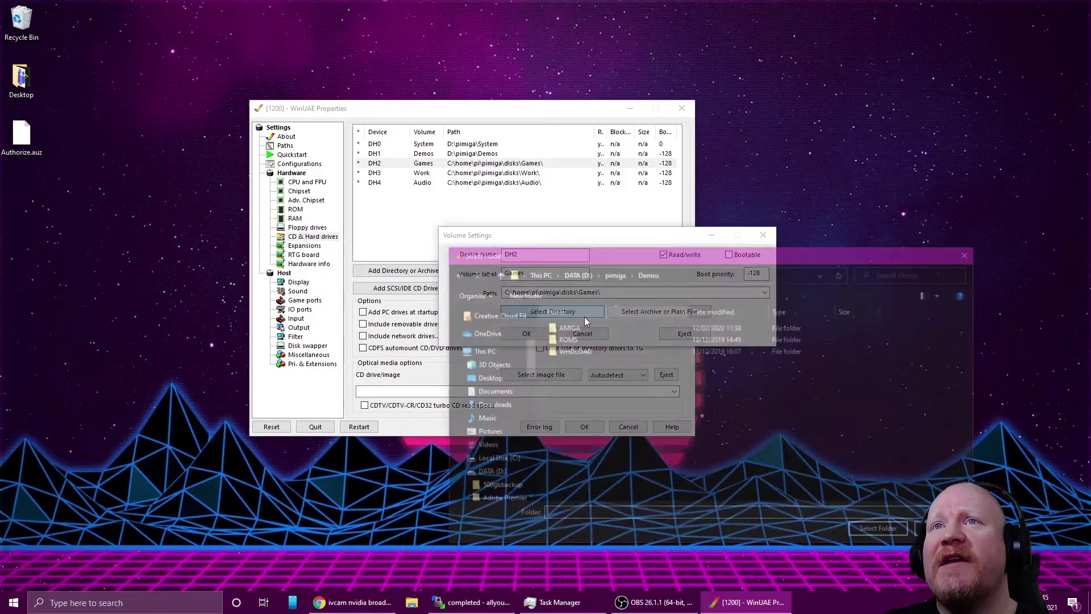
pyautogui.hotkey('alt', 'Up')
pyautogui.click(573, 348)
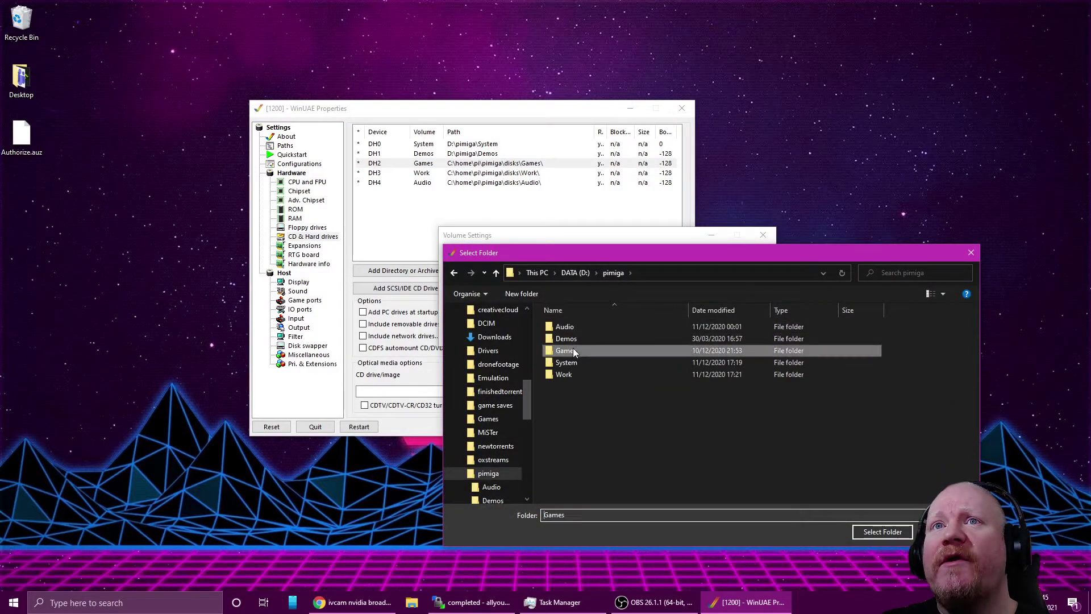
pyautogui.click(890, 528)
pyautogui.click(521, 338)
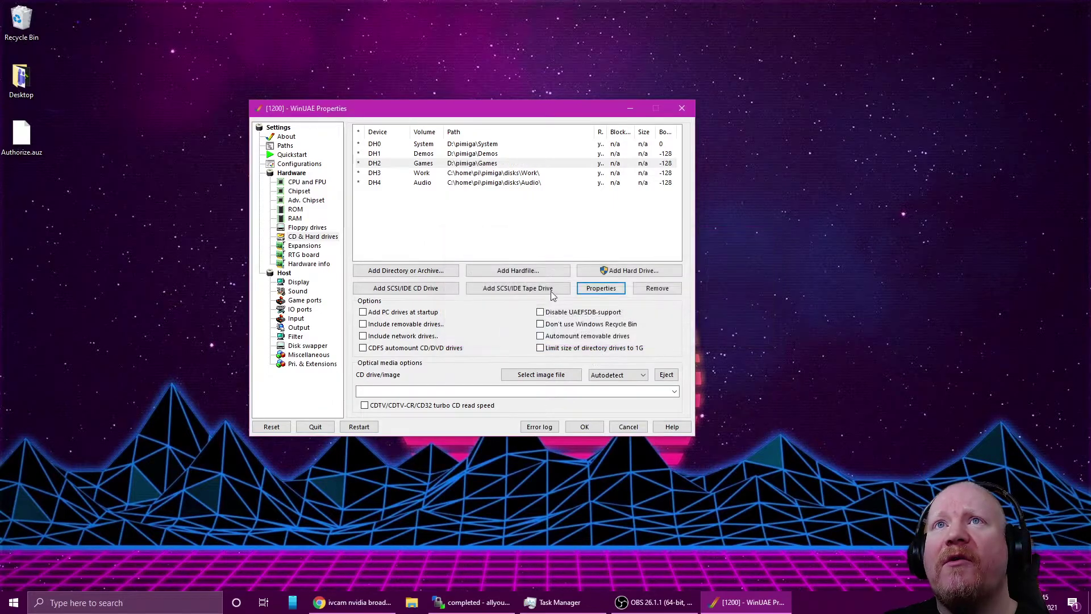
# Change the DH3 Work volume's path to the folder D:\pimiga\Work
pyautogui.click(505, 174)
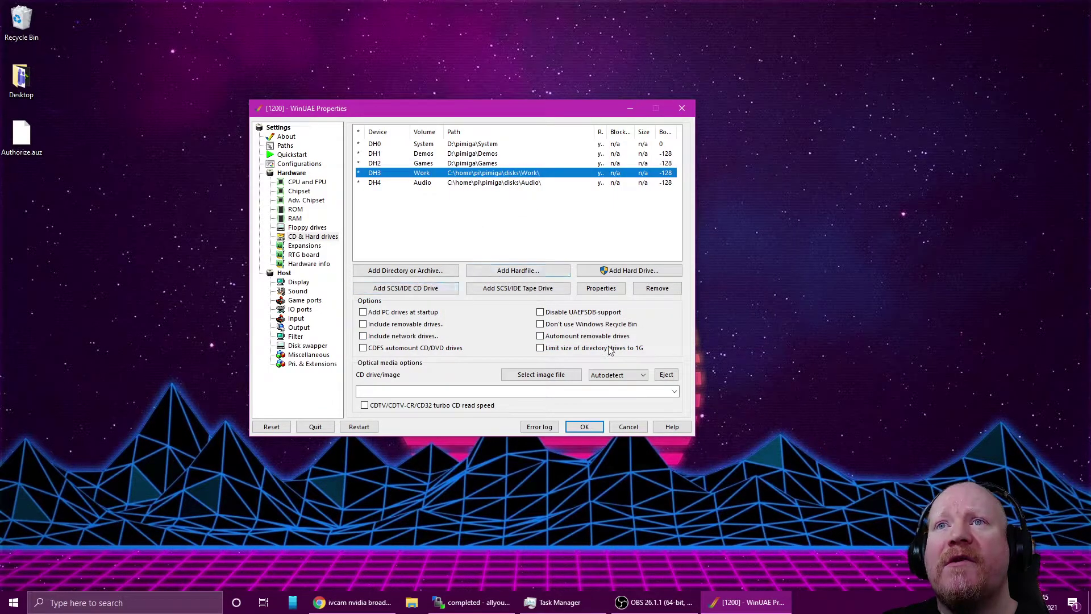
pyautogui.click(620, 288)
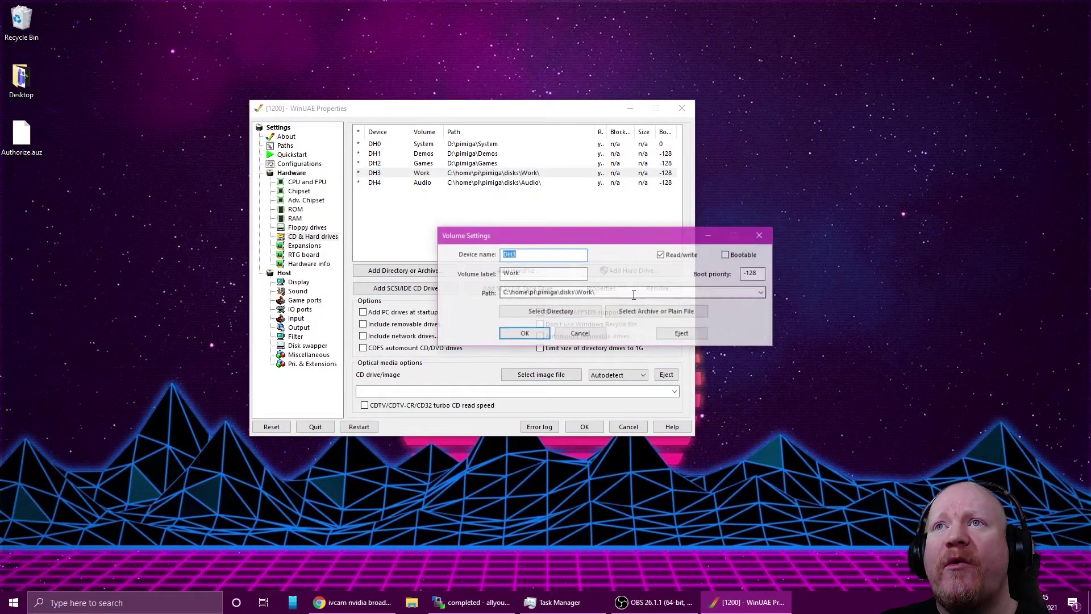
pyautogui.click(557, 312)
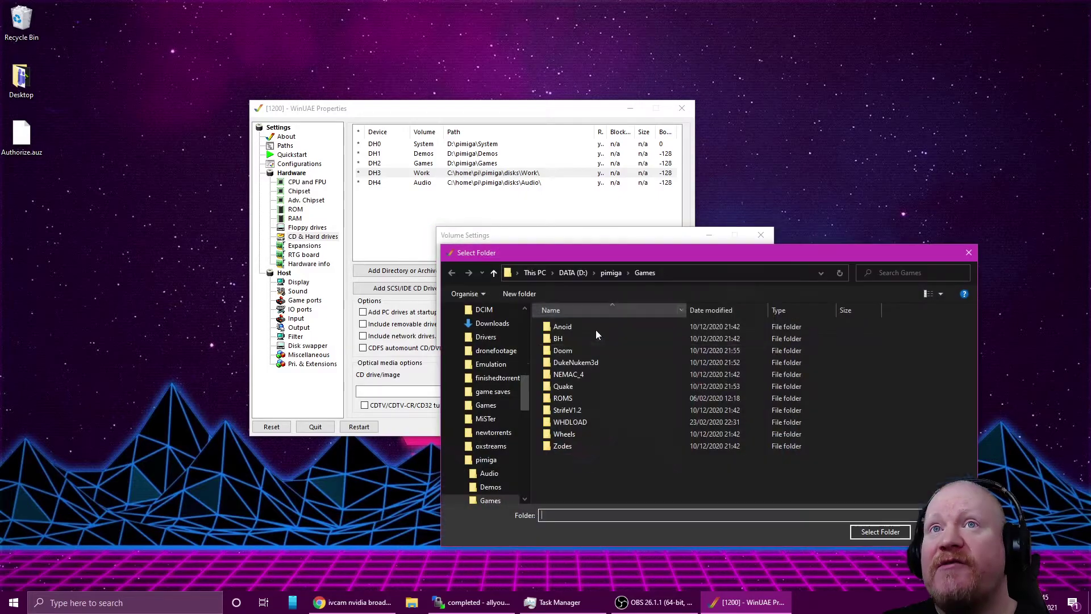
pyautogui.click(611, 273)
pyautogui.click(563, 374)
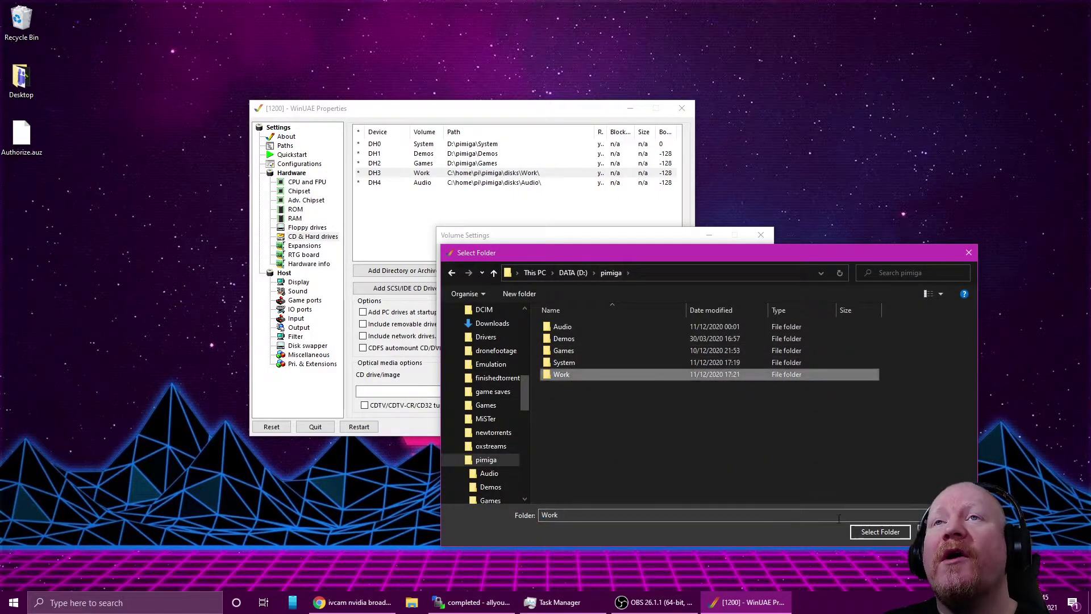
pyautogui.click(870, 535)
pyautogui.click(526, 335)
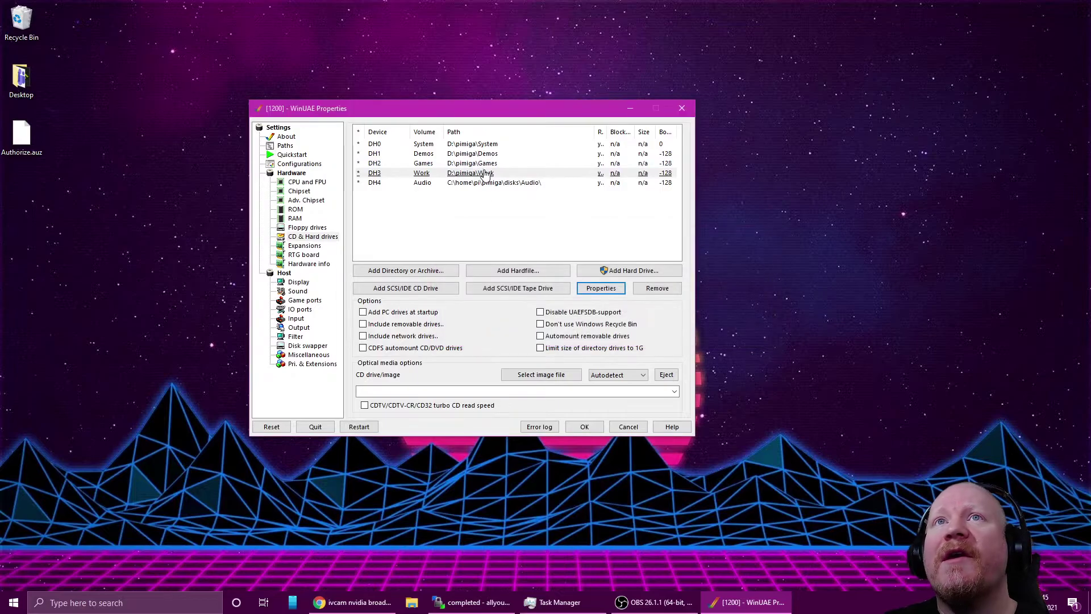
# Change the DH4 Audio volume's path to the folder D:\pimiga\Audio
pyautogui.click(492, 183)
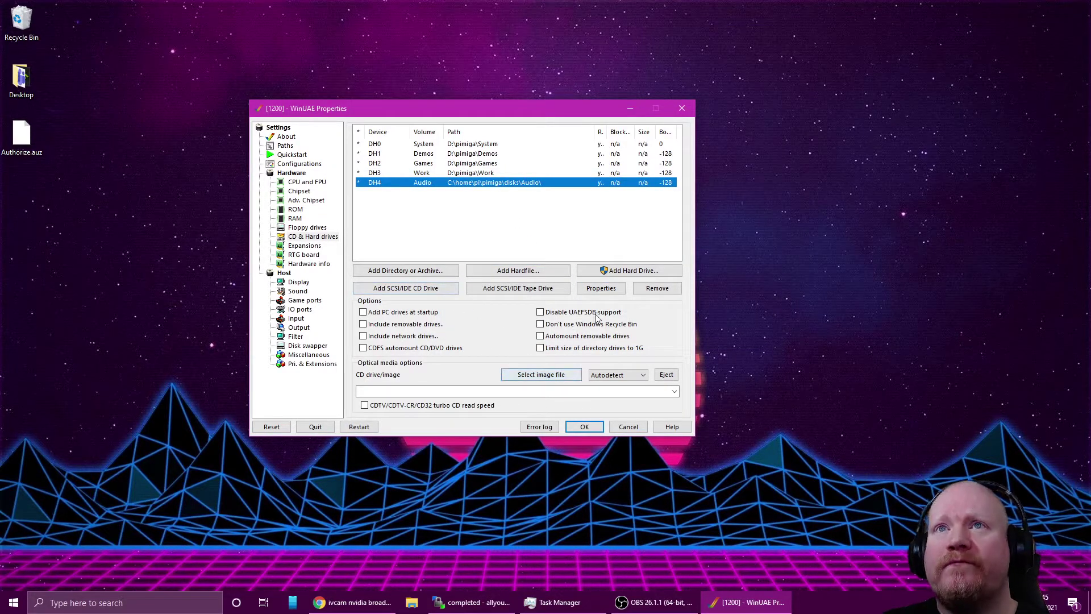
pyautogui.click(600, 289)
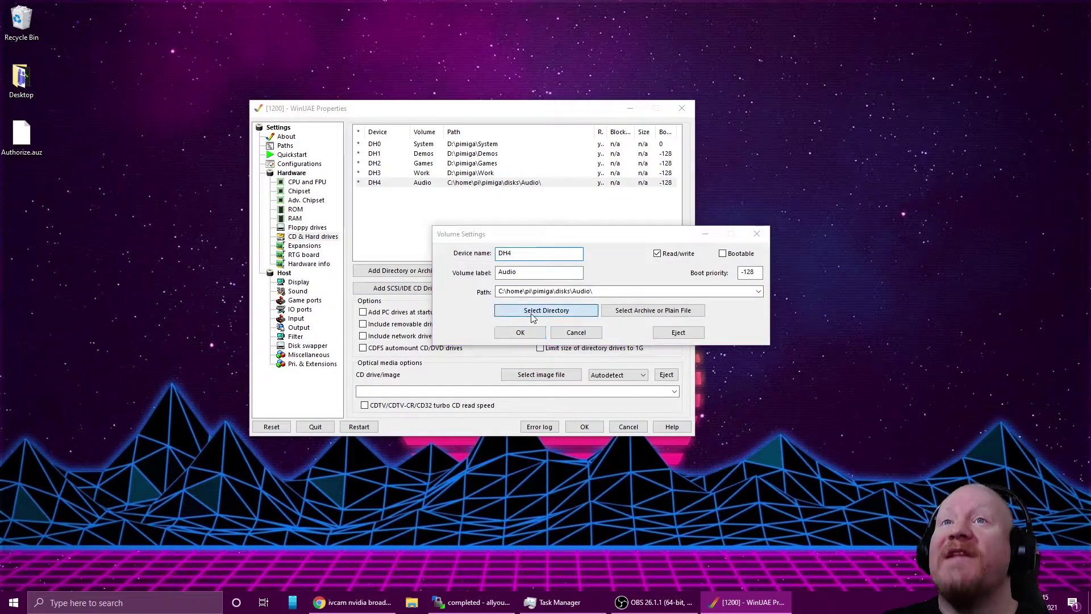
pyautogui.click(552, 316)
pyautogui.click(607, 271)
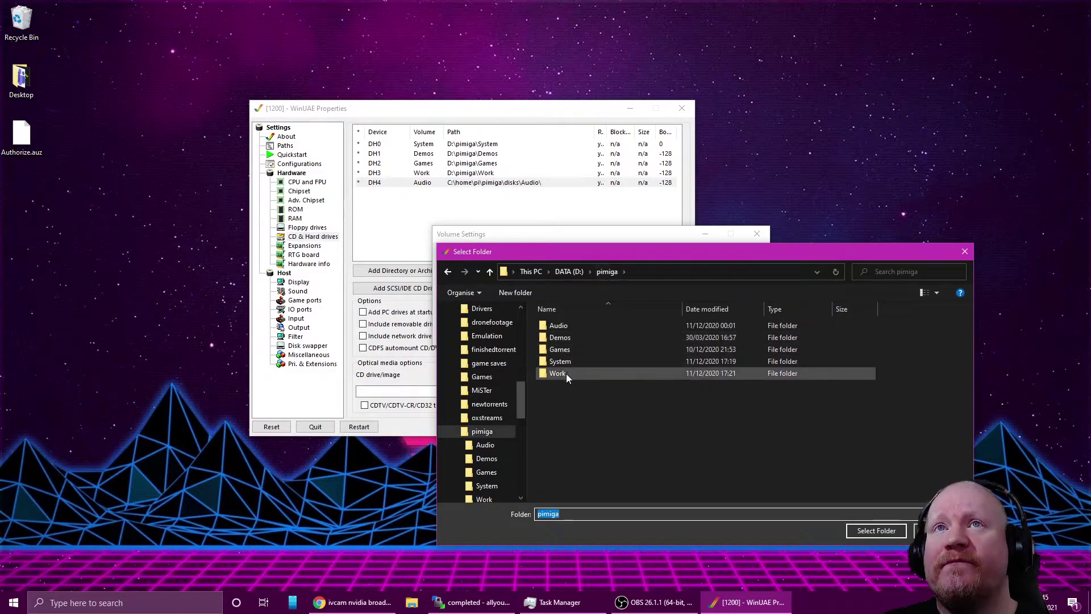
pyautogui.click(568, 324)
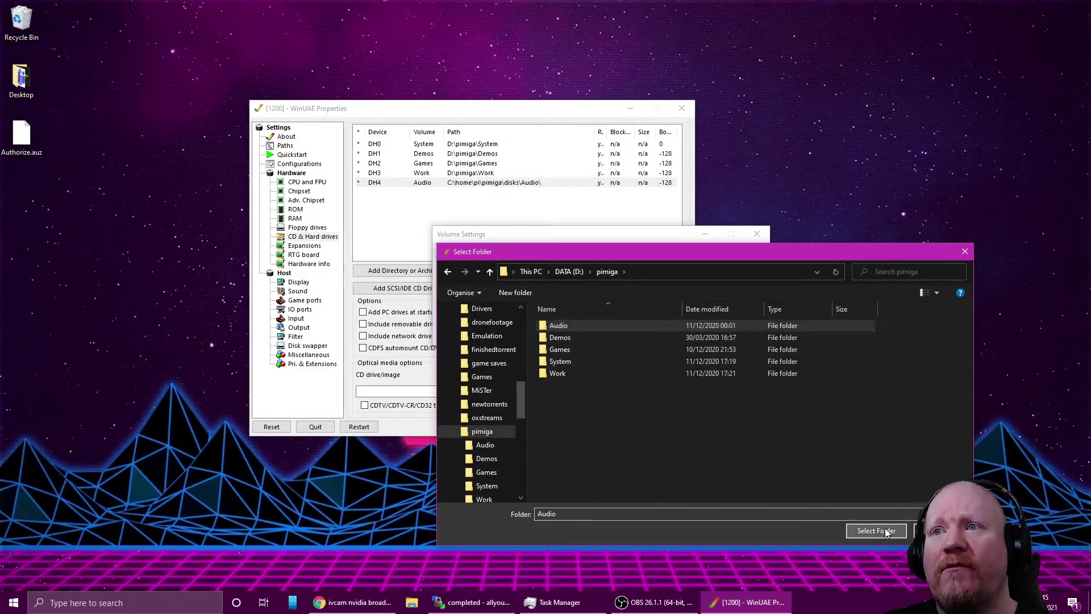
pyautogui.click(876, 531)
pyautogui.click(520, 334)
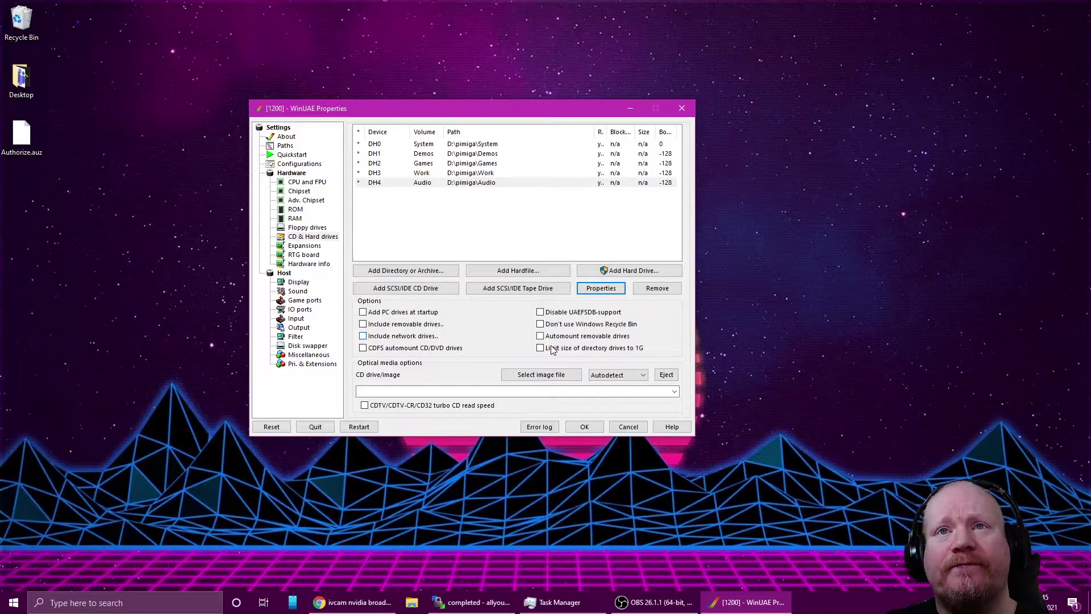
# Save the repointed drive settings to the existing 1200.uae configuration
pyautogui.click(299, 164)
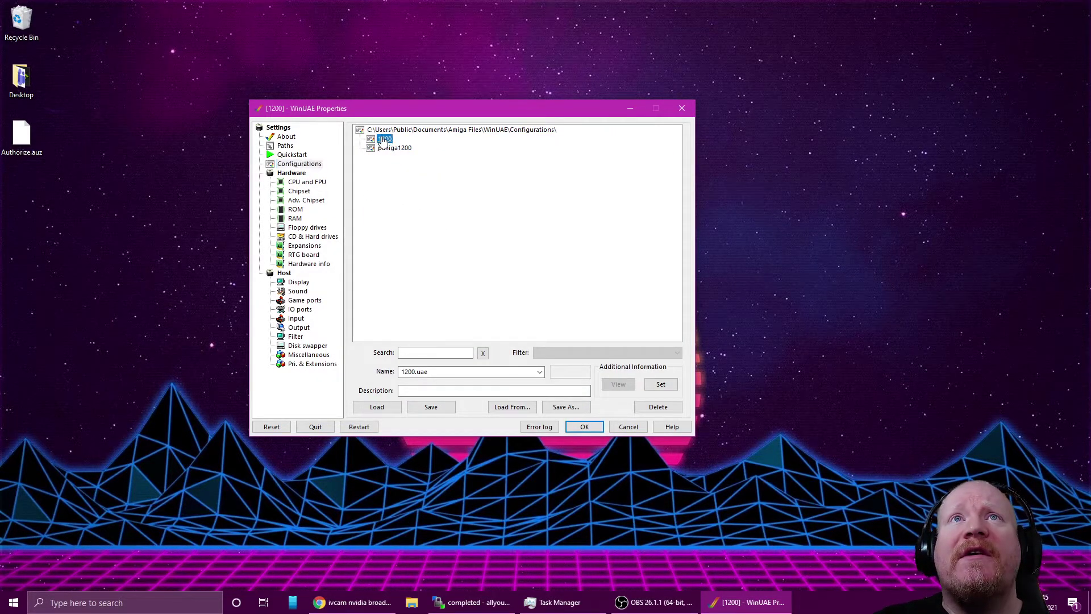
pyautogui.click(446, 407)
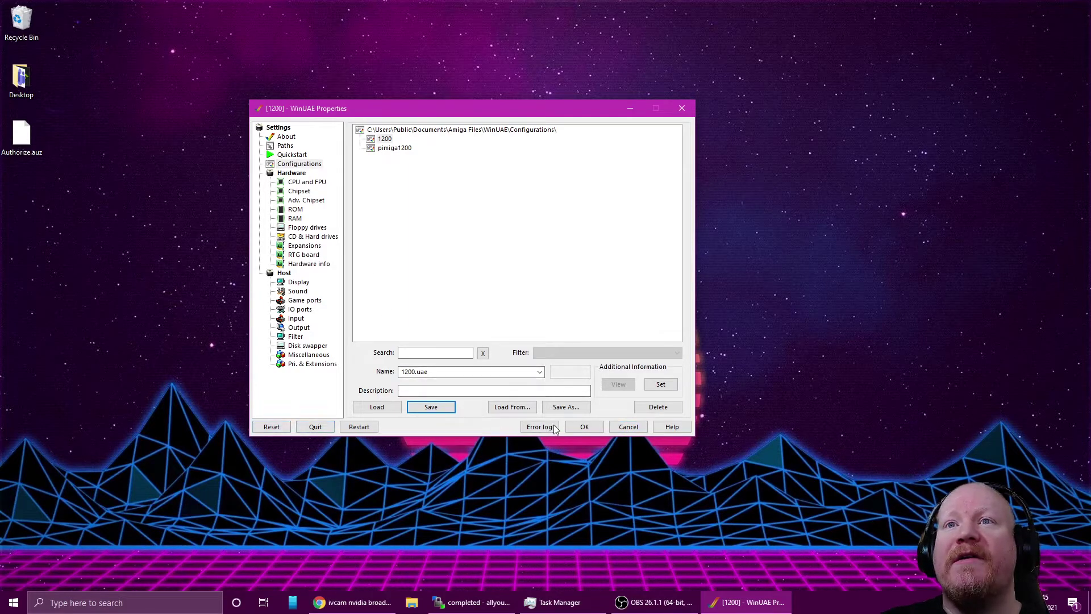
pyautogui.click(431, 407)
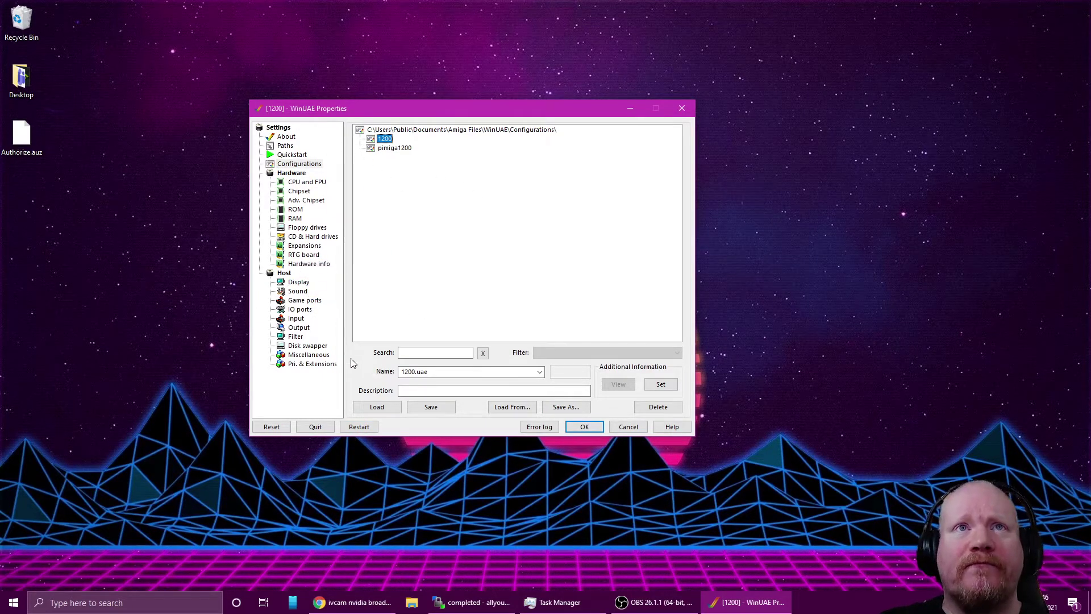
# Set the fullscreen resolution in the display settings to Native
pyautogui.click(298, 283)
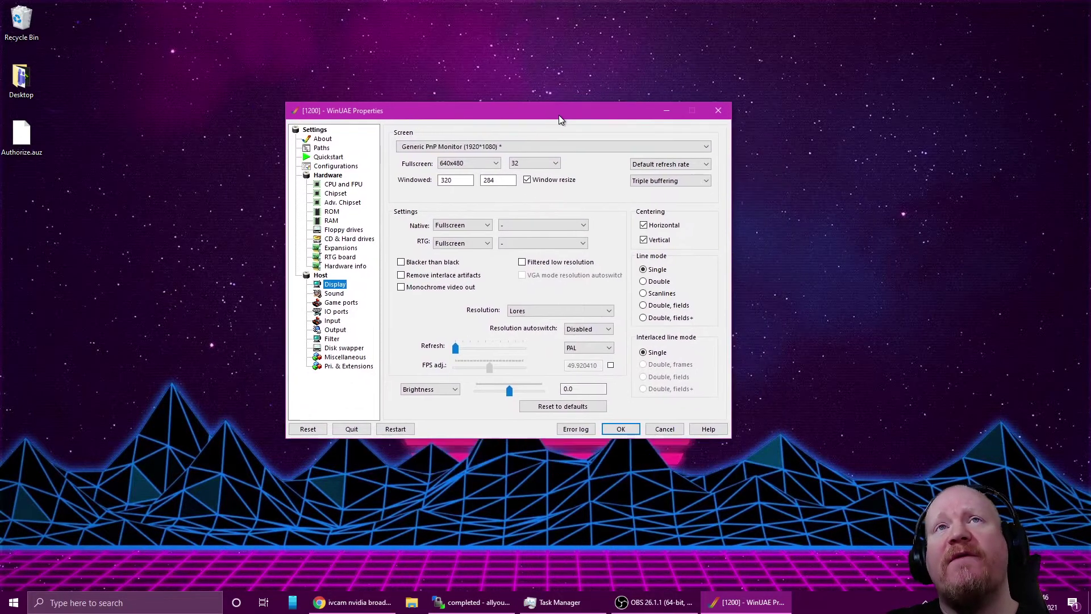
pyautogui.click(497, 164)
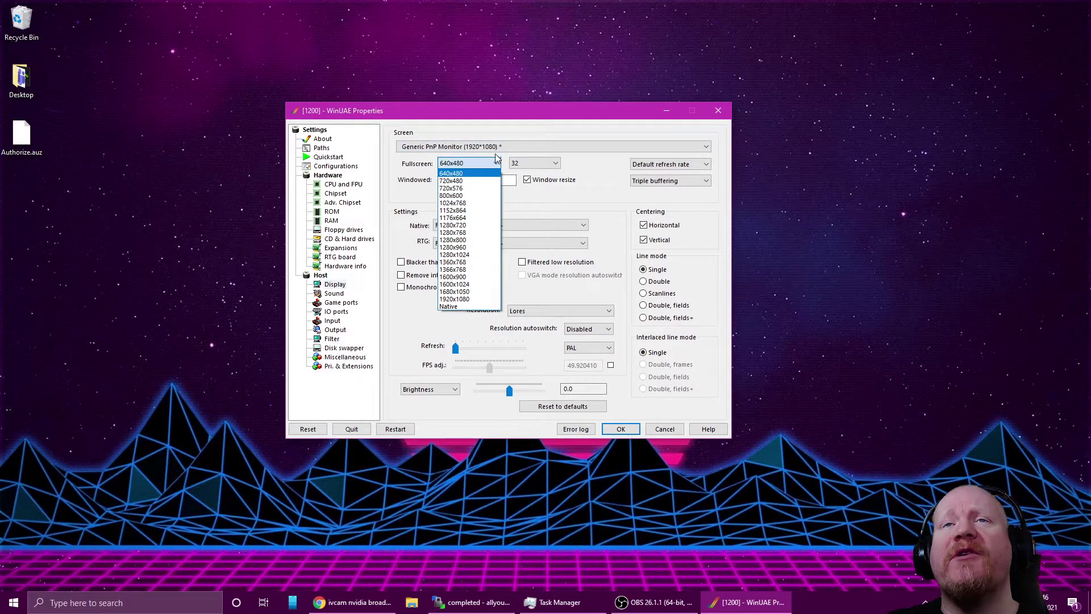
pyautogui.click(470, 307)
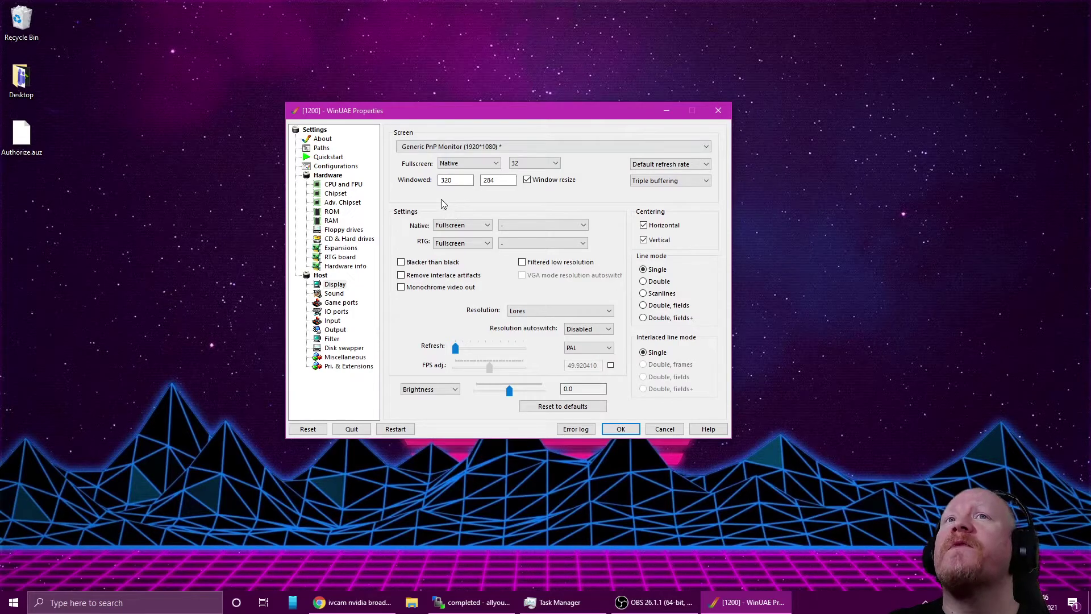
pyautogui.click(454, 181)
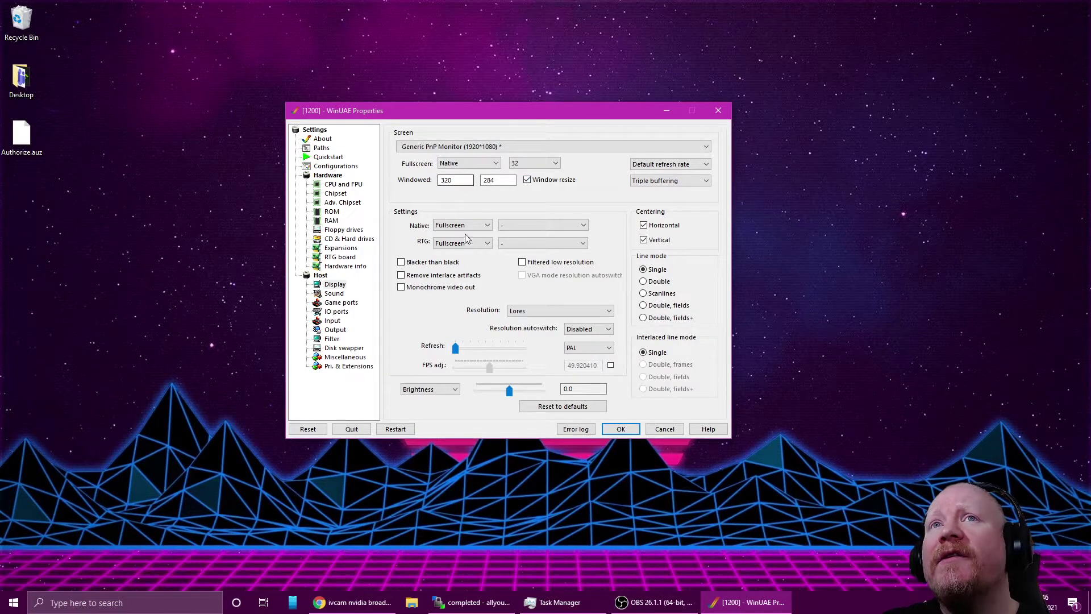
pyautogui.click(488, 244)
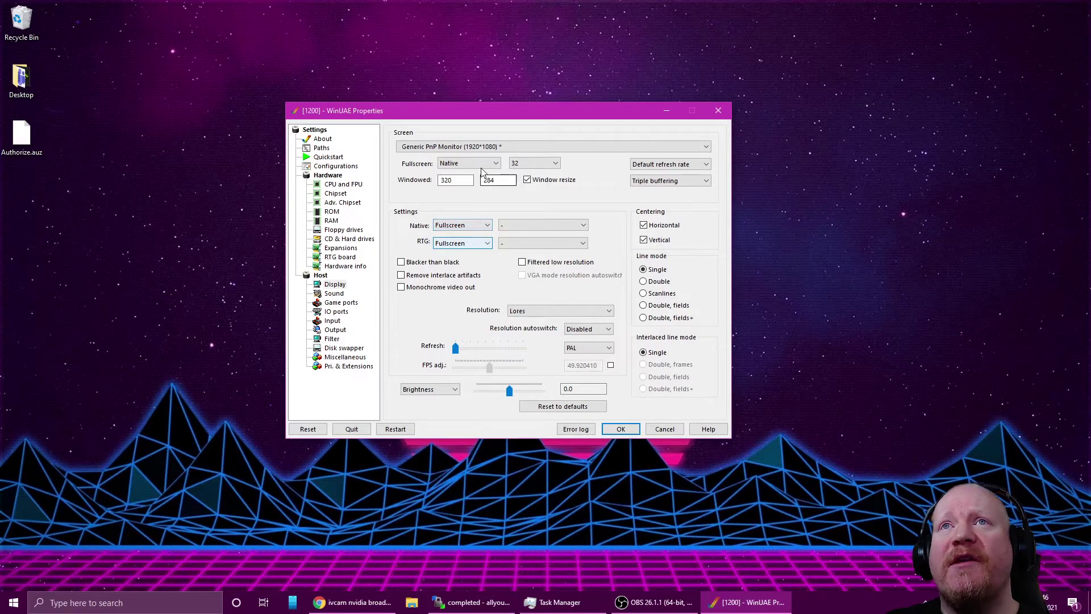
pyautogui.click(481, 164)
pyautogui.click(404, 172)
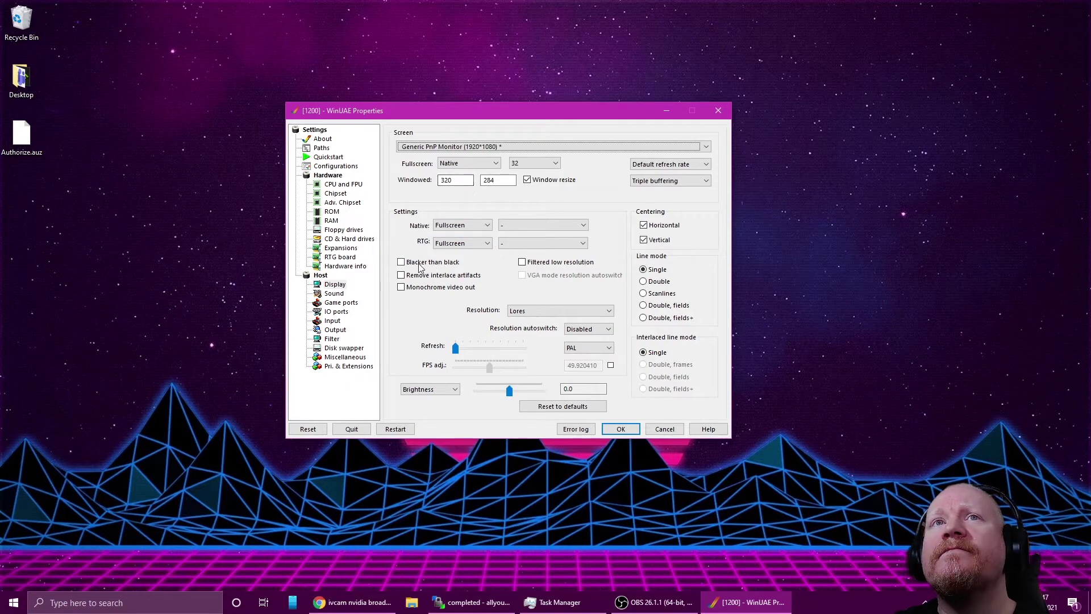
# Set the display resolution to Hires (normal) and the resolution autoswitch to Always on
pyautogui.click(571, 311)
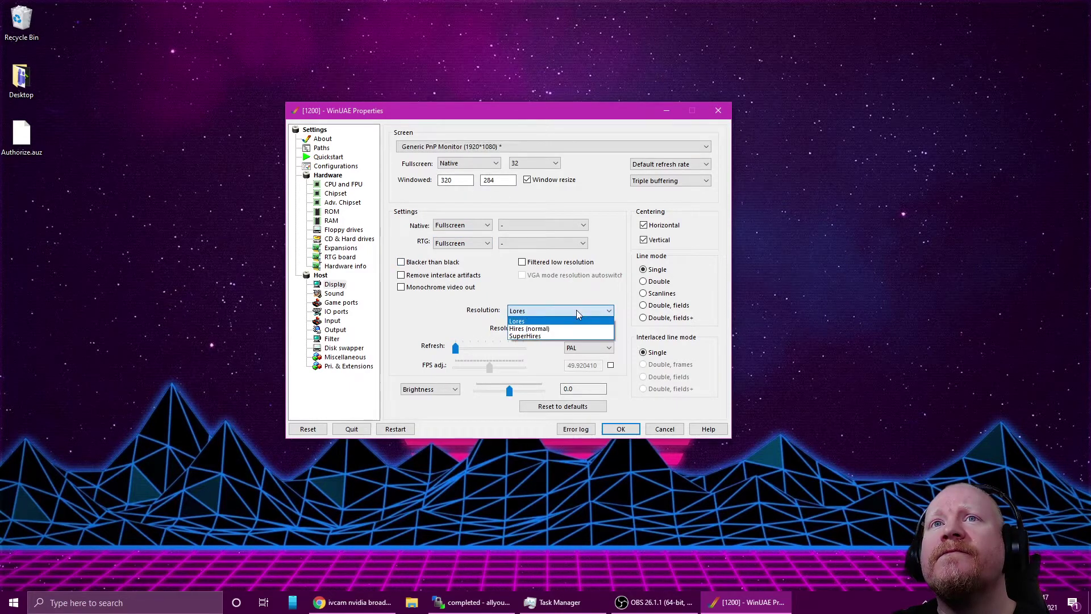
pyautogui.click(475, 316)
pyautogui.click(526, 311)
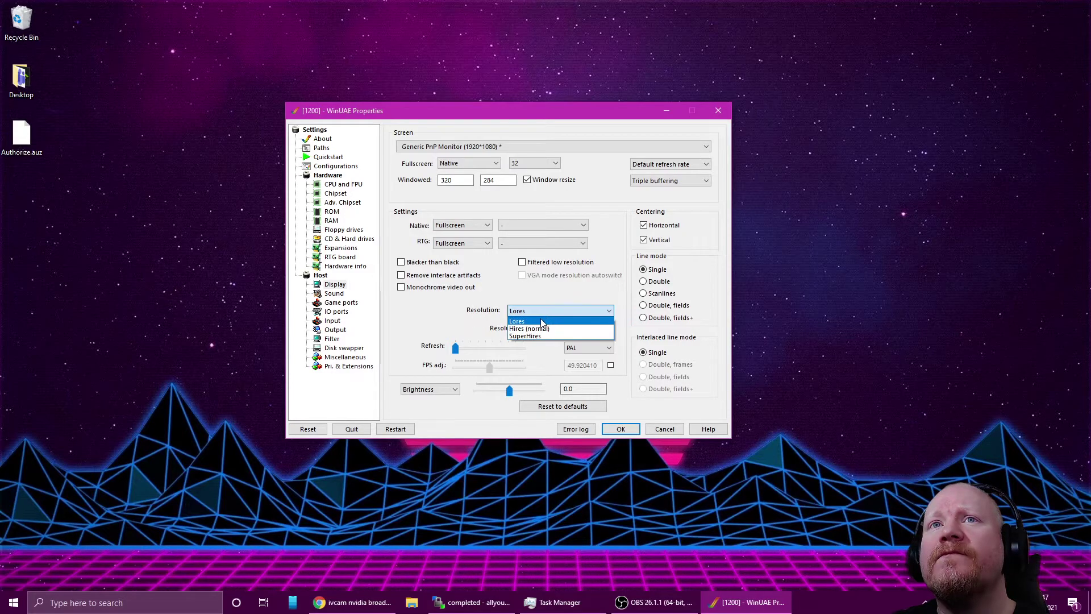
pyautogui.click(543, 328)
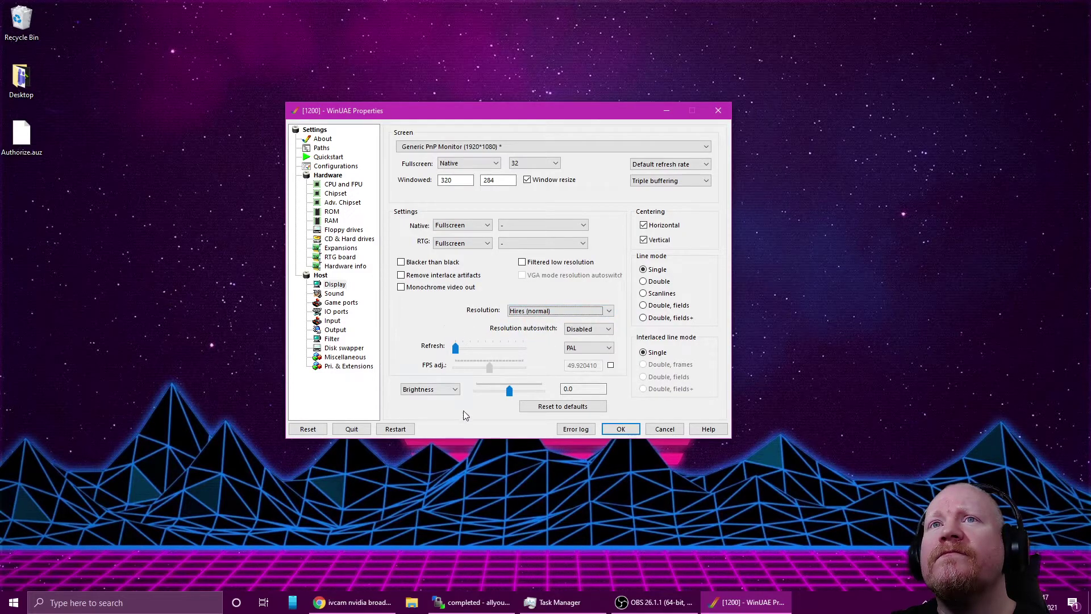
pyautogui.click(602, 329)
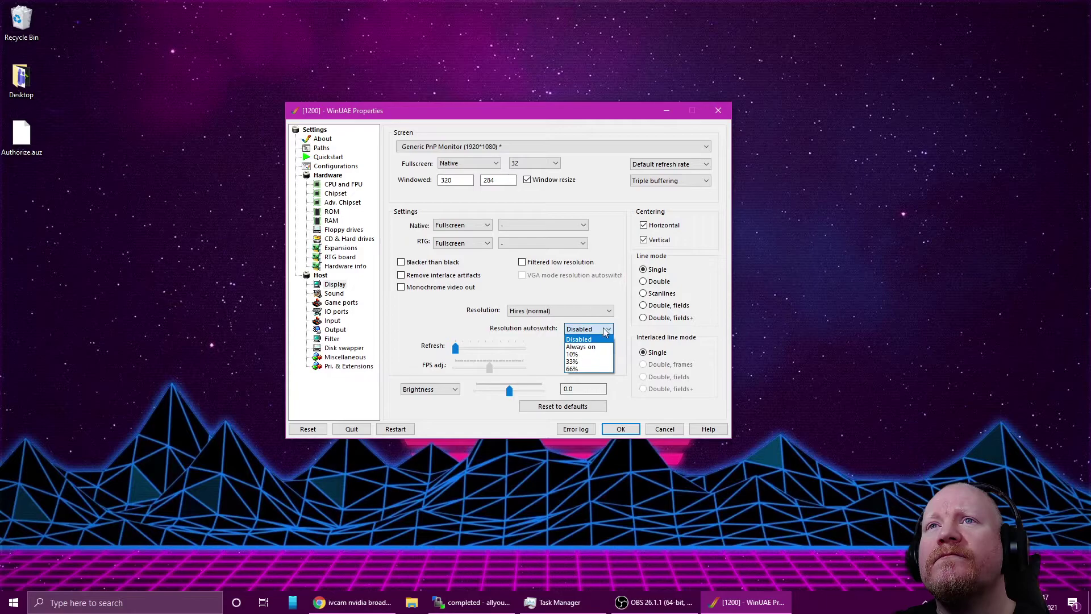
pyautogui.click(591, 347)
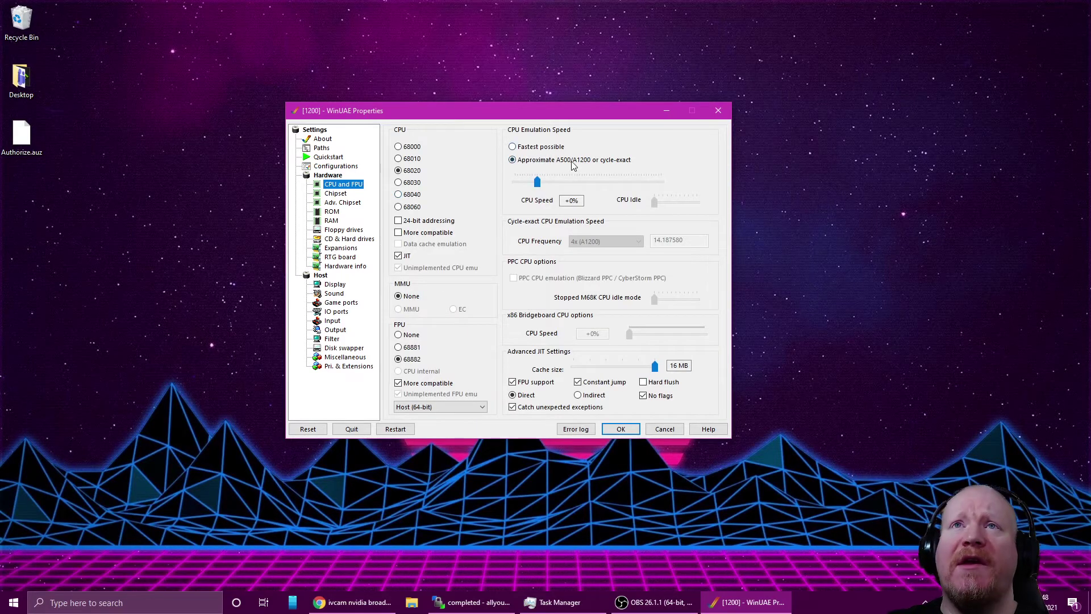
# Set the CPU emulation speed to Fastest possible
pyautogui.click(561, 147)
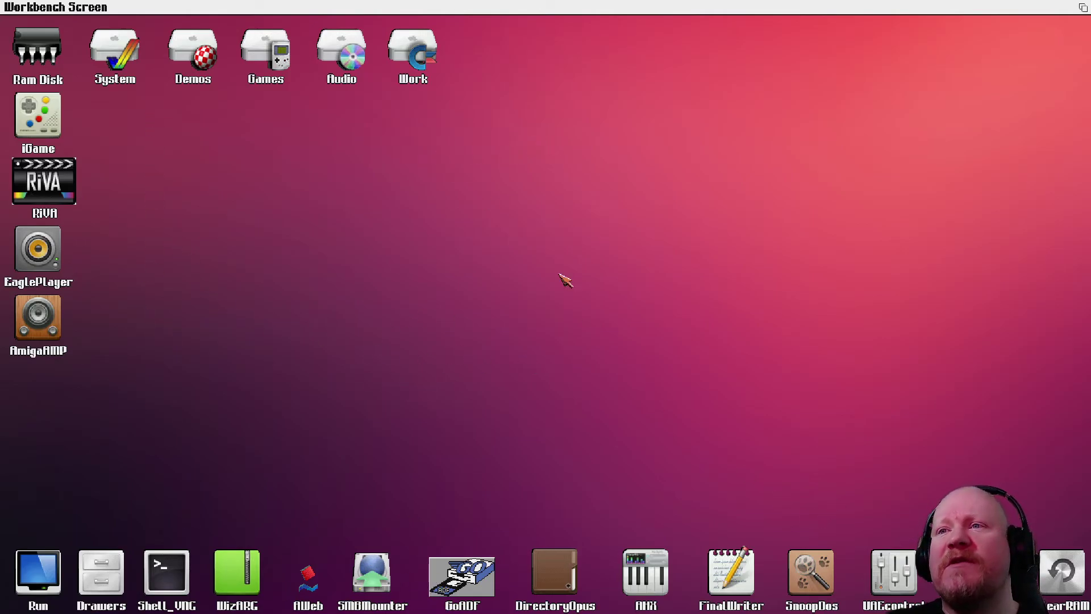
# Open the ScreenMode preferences from the System drive's Prefs drawer in Workbench and look through the available display modes
pyautogui.doubleClick(122, 62)
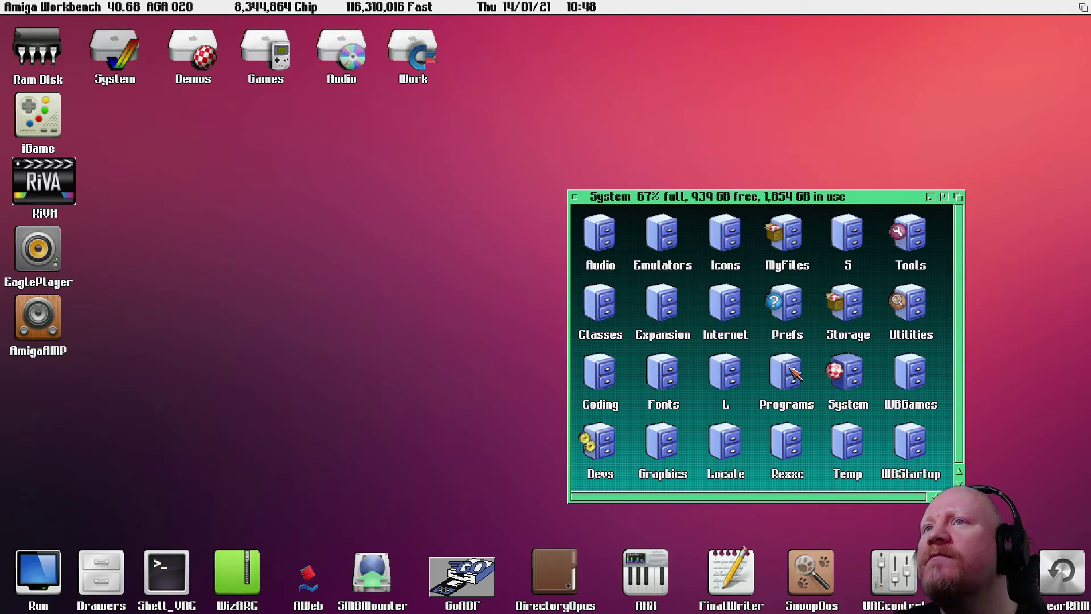
pyautogui.doubleClick(779, 300)
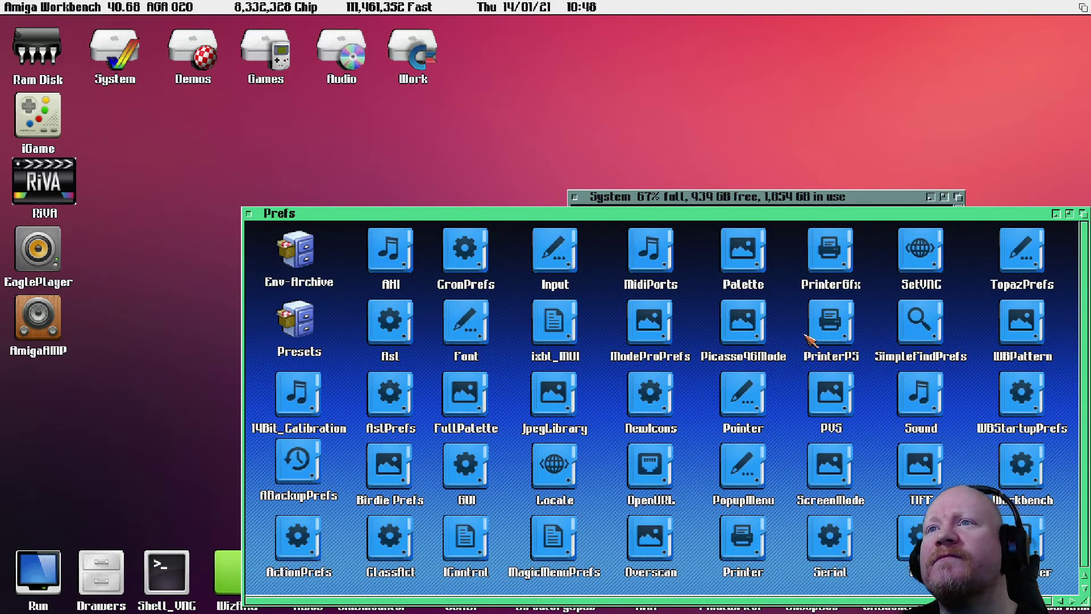
pyautogui.doubleClick(840, 466)
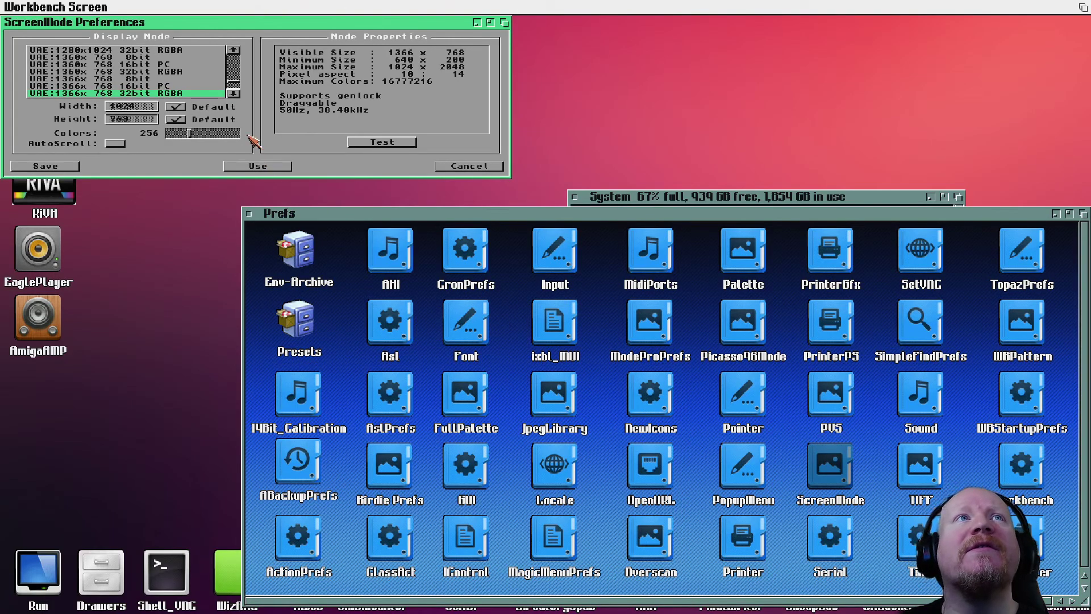
pyautogui.click(233, 93)
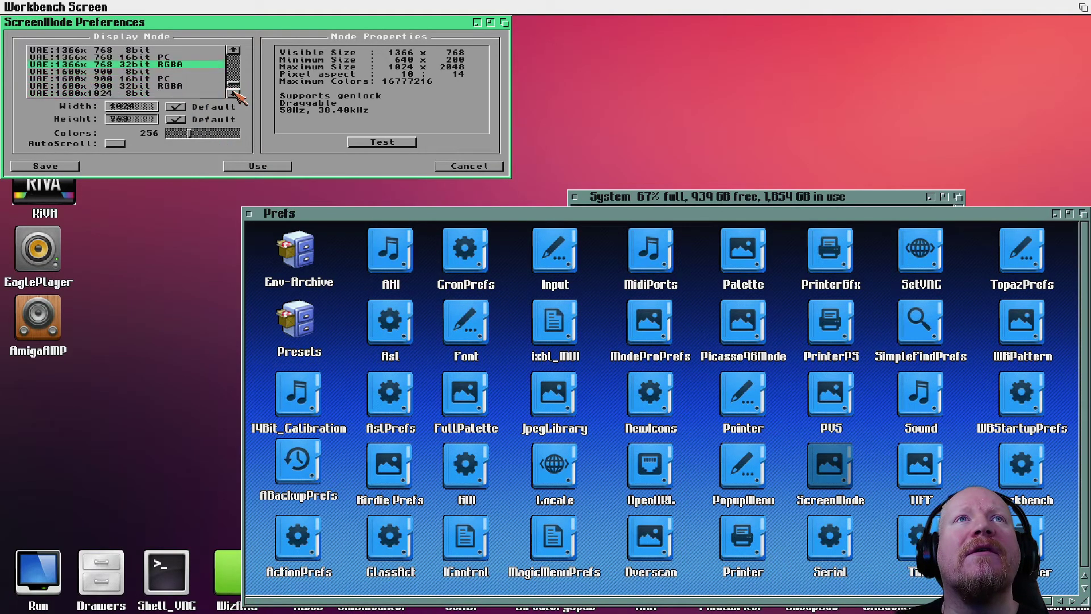
pyautogui.moveTo(233, 93); pyautogui.dragTo(233, 93)
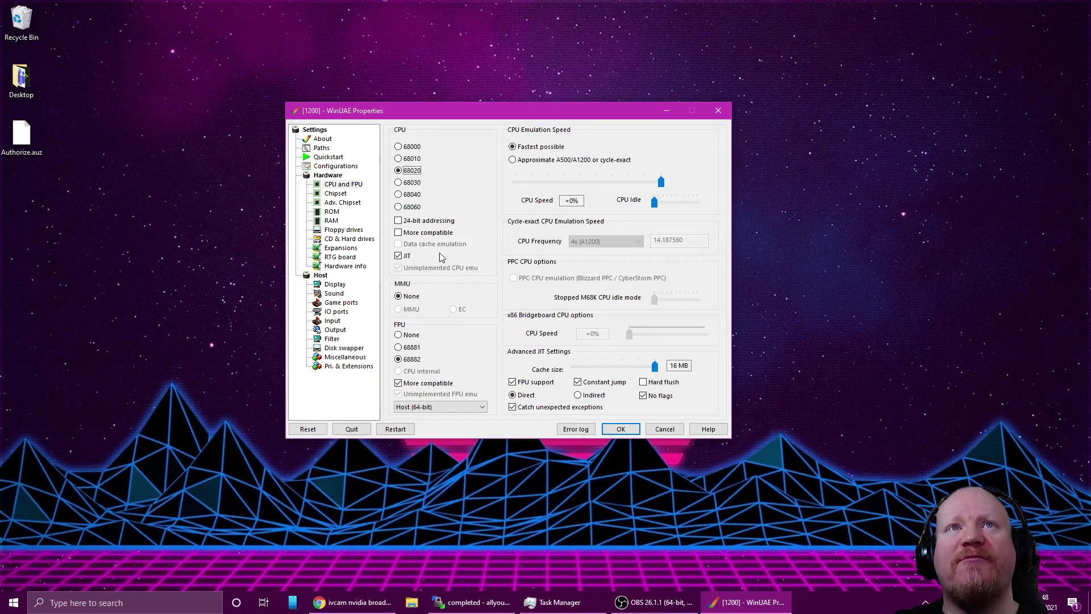
# Save the current emulator settings to the 1200.uae configuration
pyautogui.click(335, 166)
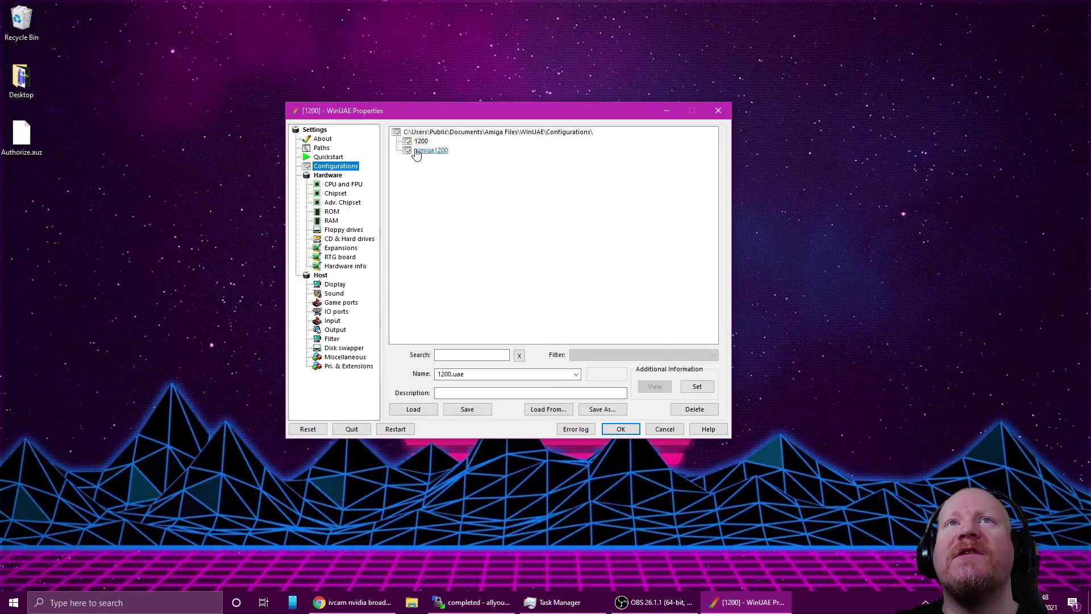
pyautogui.click(469, 408)
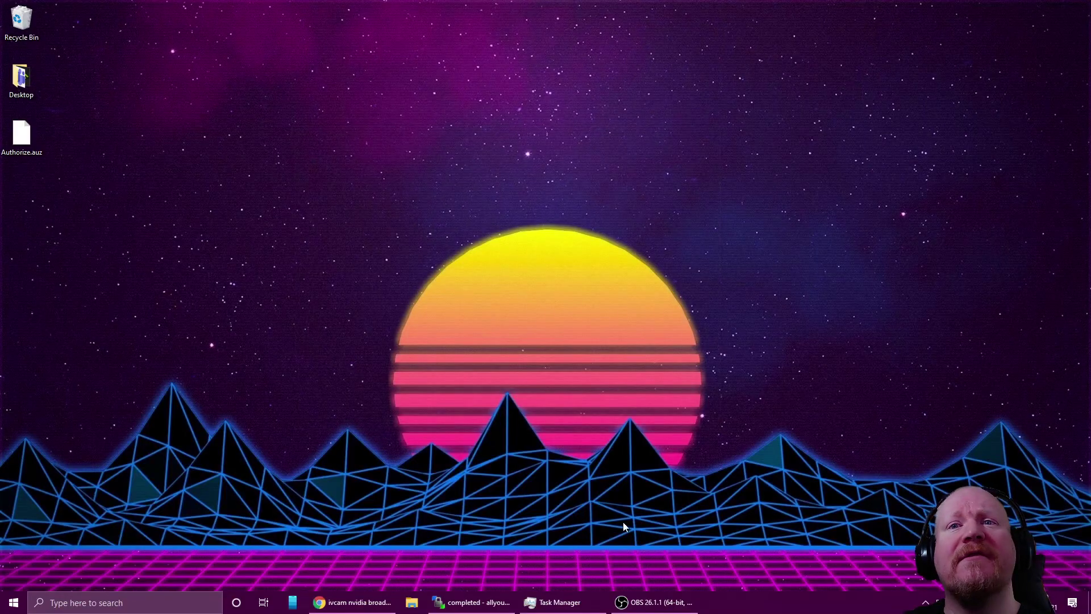
pyautogui.click(681, 604)
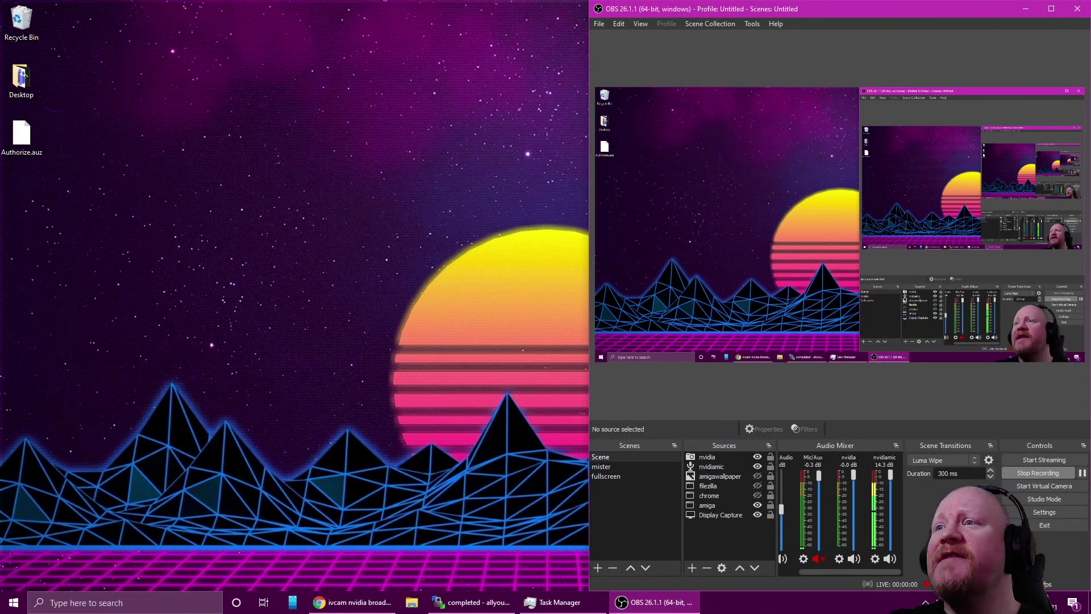